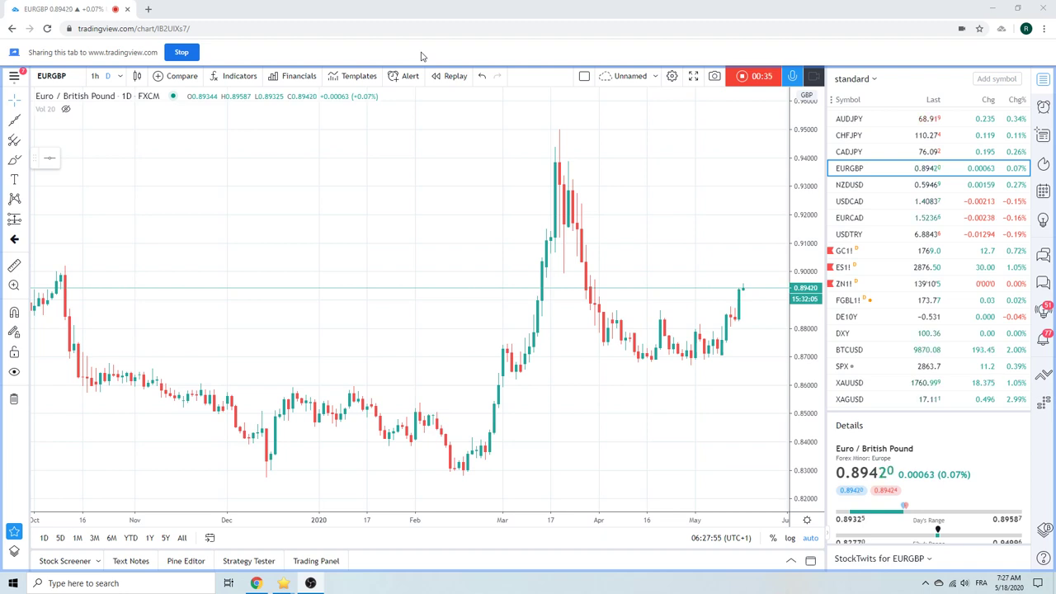
- Load the S&P 500 E-mini Futures (ES1!) daily chart from the watchlist
left_click(866, 268)
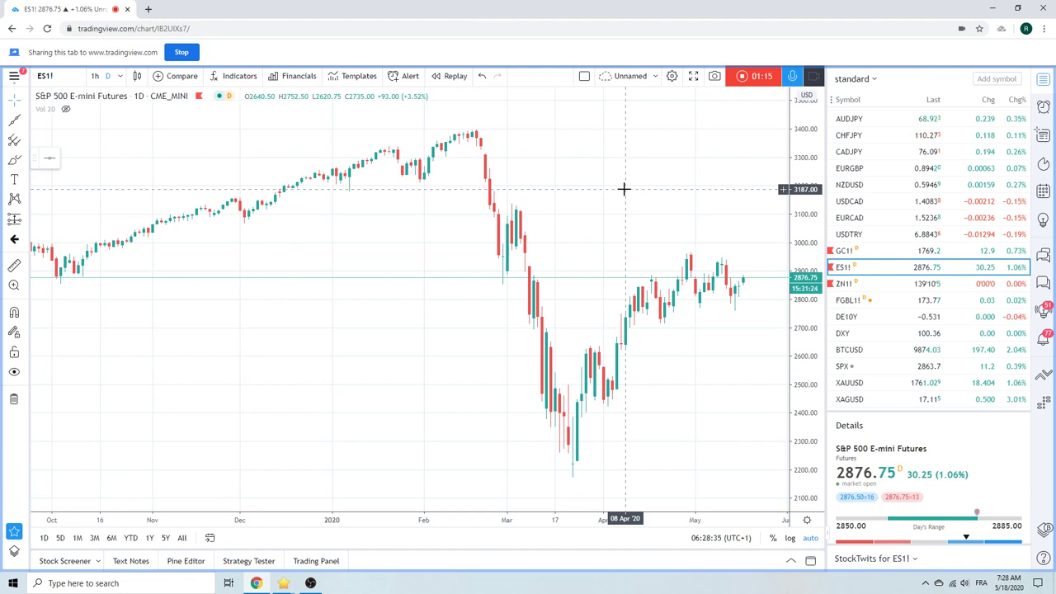
- Open the Gold Futures (GC1!) chart and zoom in and out to review it
left_click(878, 254)
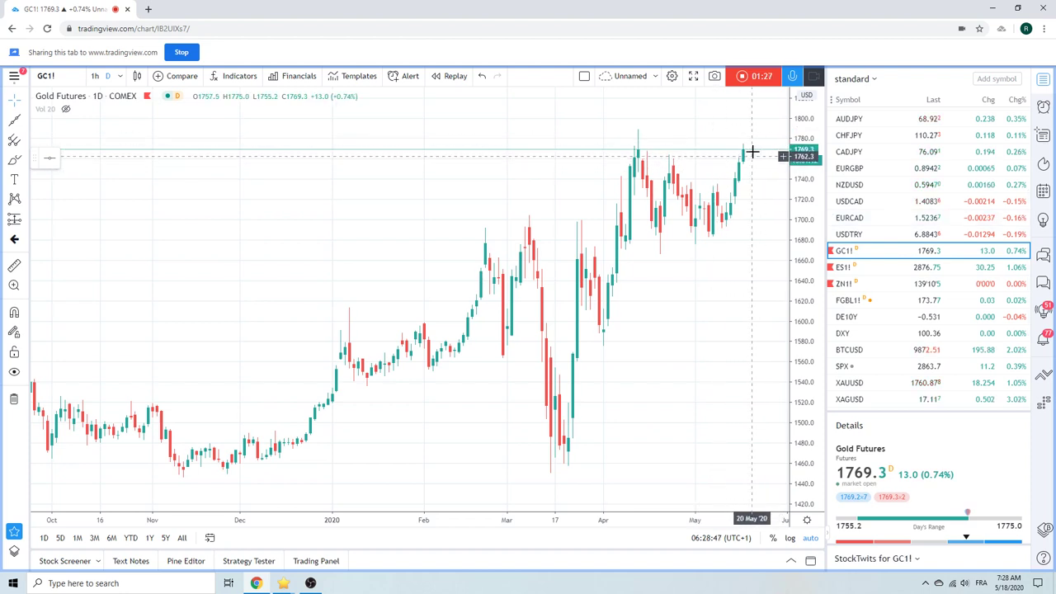
scroll(730, 144, "down", 3)
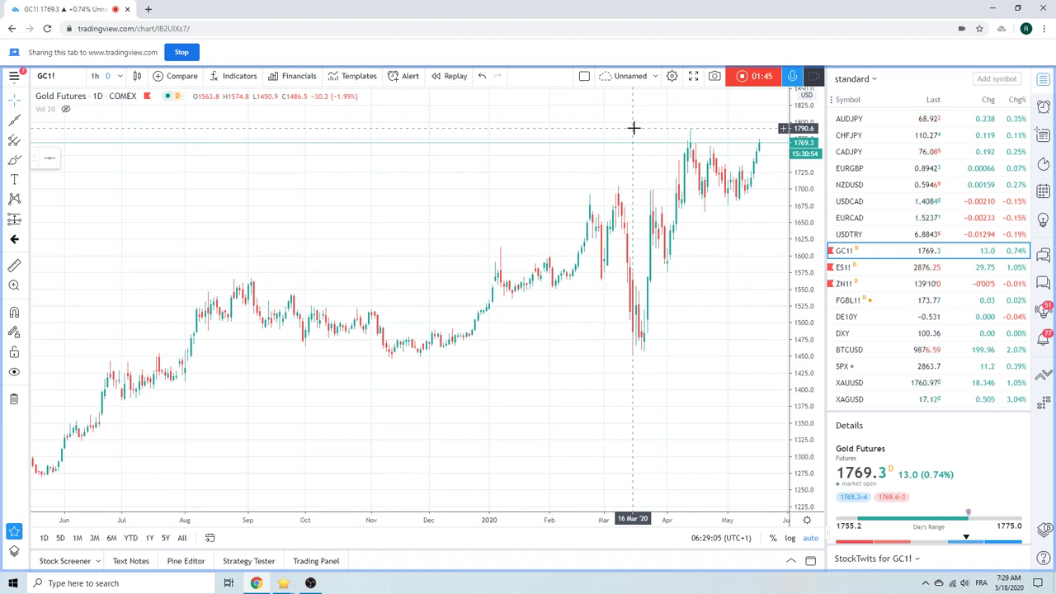
scroll(872, 224, "up", 2)
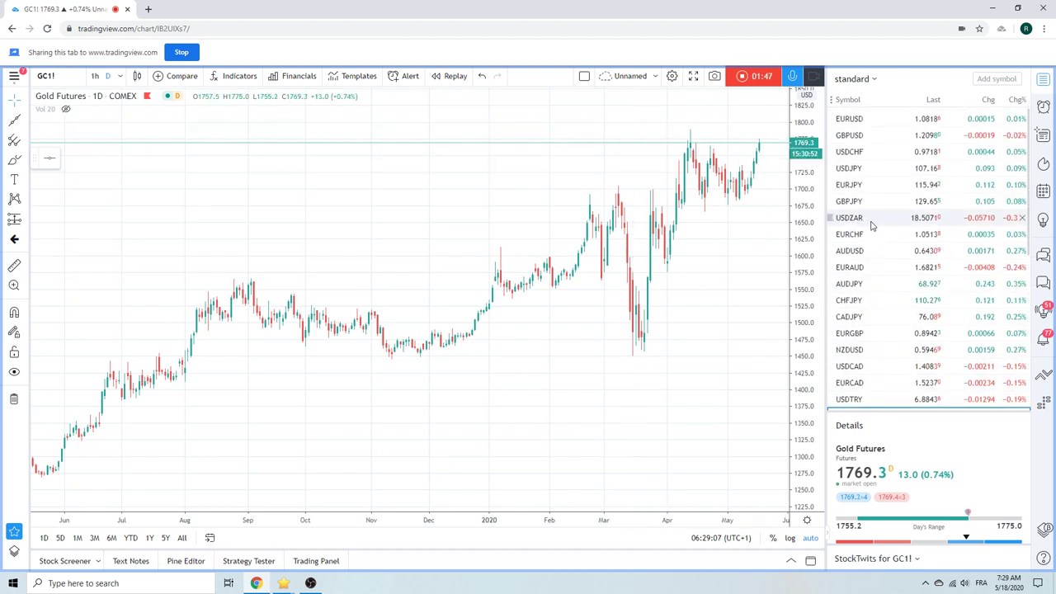
scroll(873, 224, "down", 2)
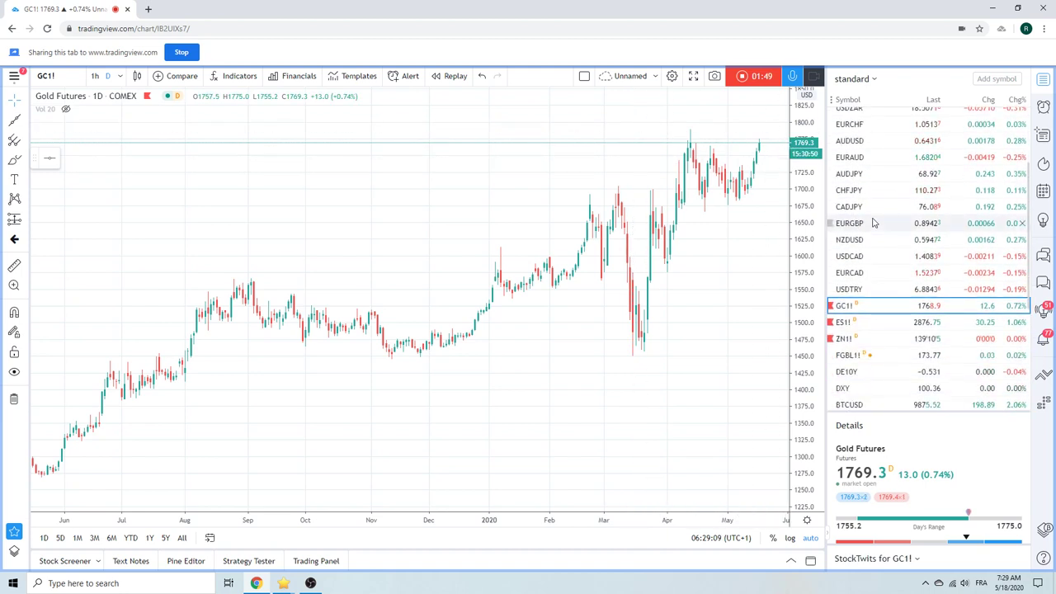
- Return to ES1!, then go to the top of the watchlist and open EURUSD
left_click(866, 324)
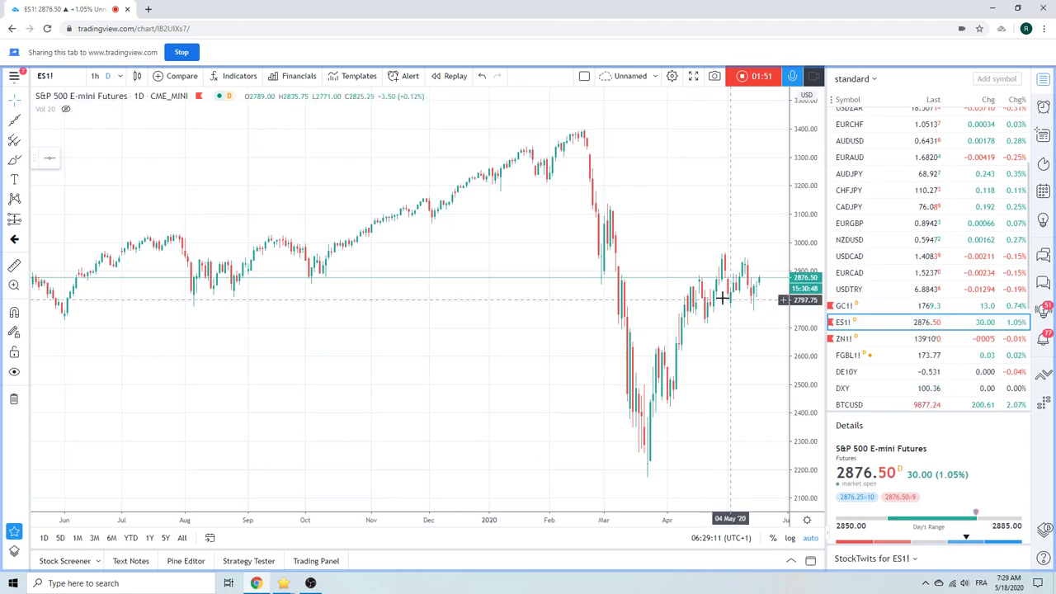
scroll(721, 299, "up", 1)
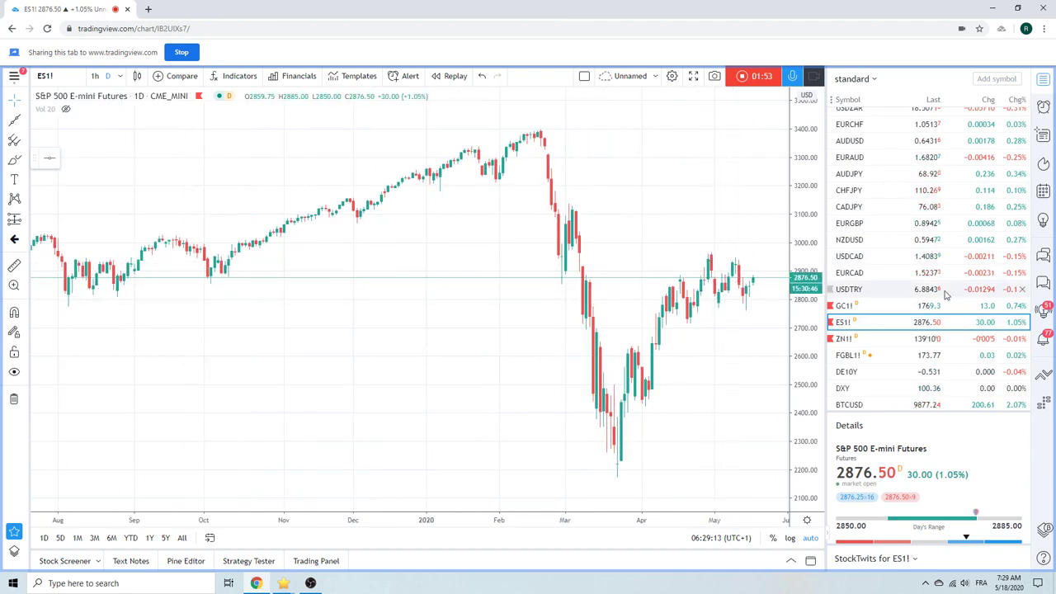
scroll(946, 294, "up", 2)
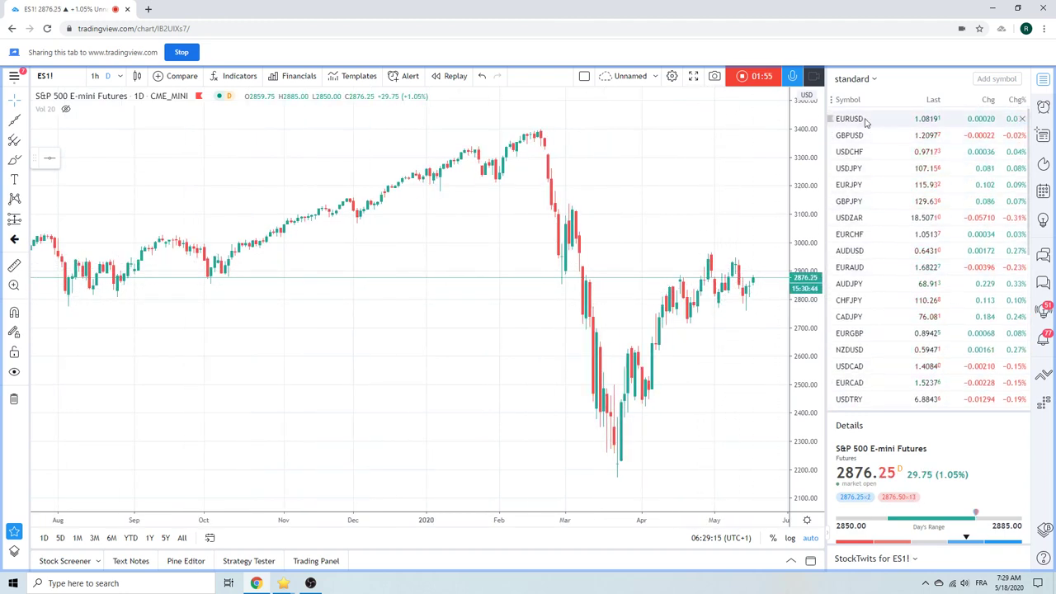
left_click(866, 121)
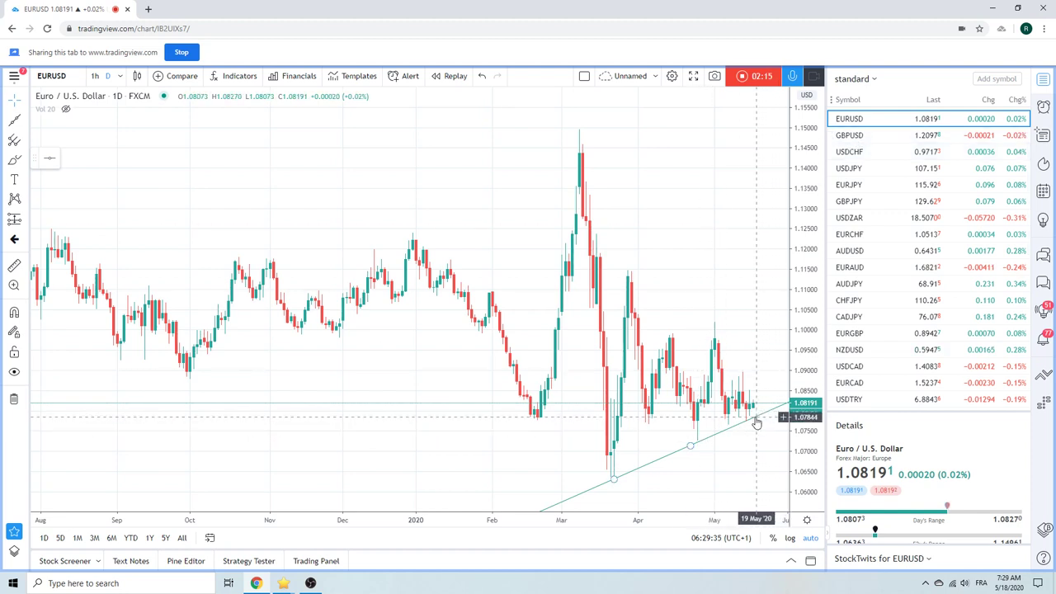
- Switch from the EURUSD chart to British Pound / U.S. Dollar (GBPUSD)
left_click(855, 136)
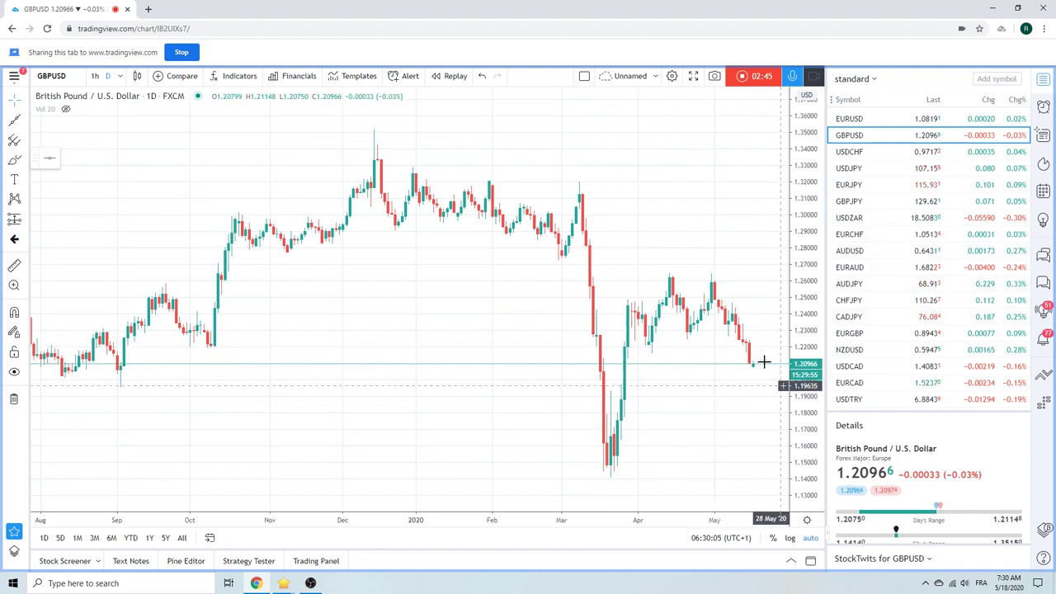
- Open USDCHF and draw a rising extended line from the late-March low to the May low
left_click(852, 156)
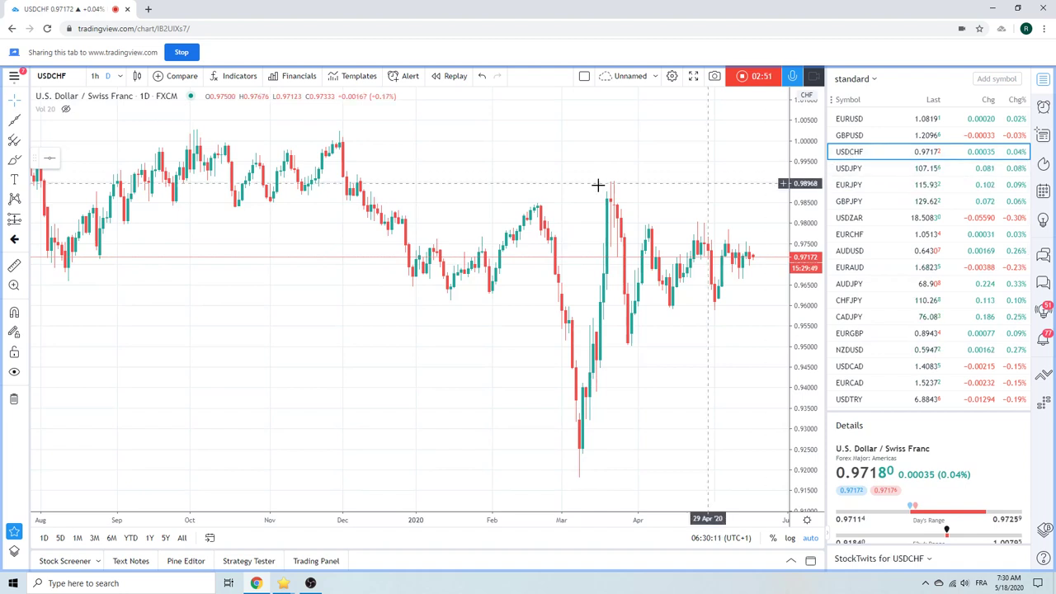
left_click(28, 122)
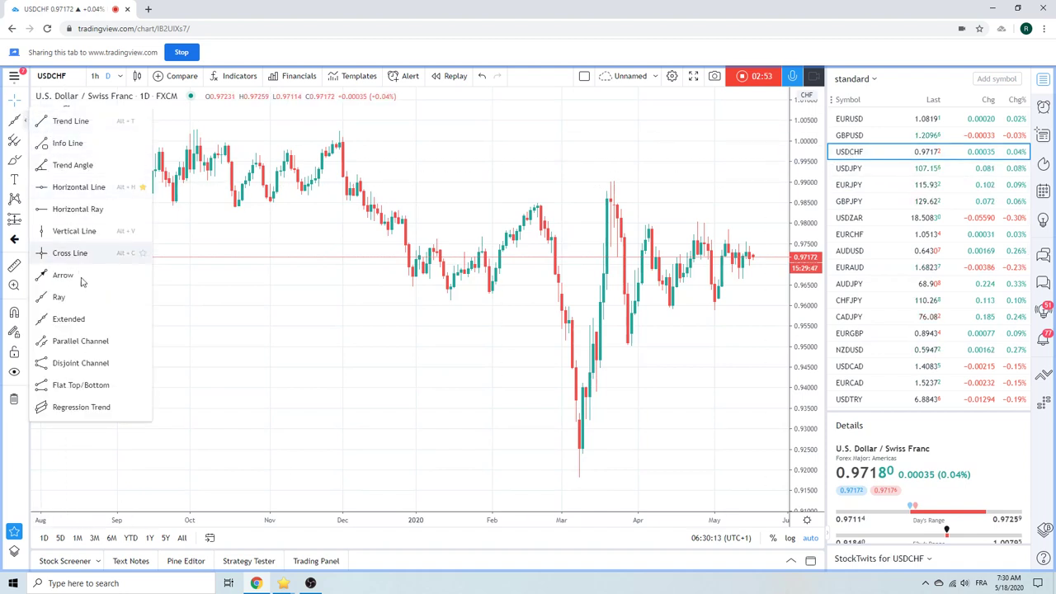
left_click(82, 320)
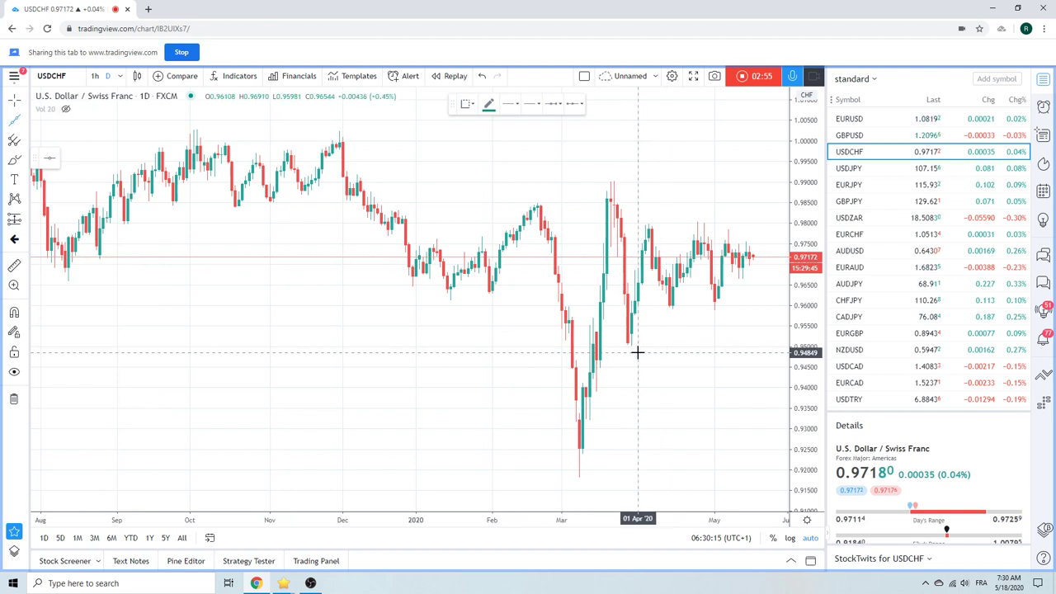
left_click(632, 347)
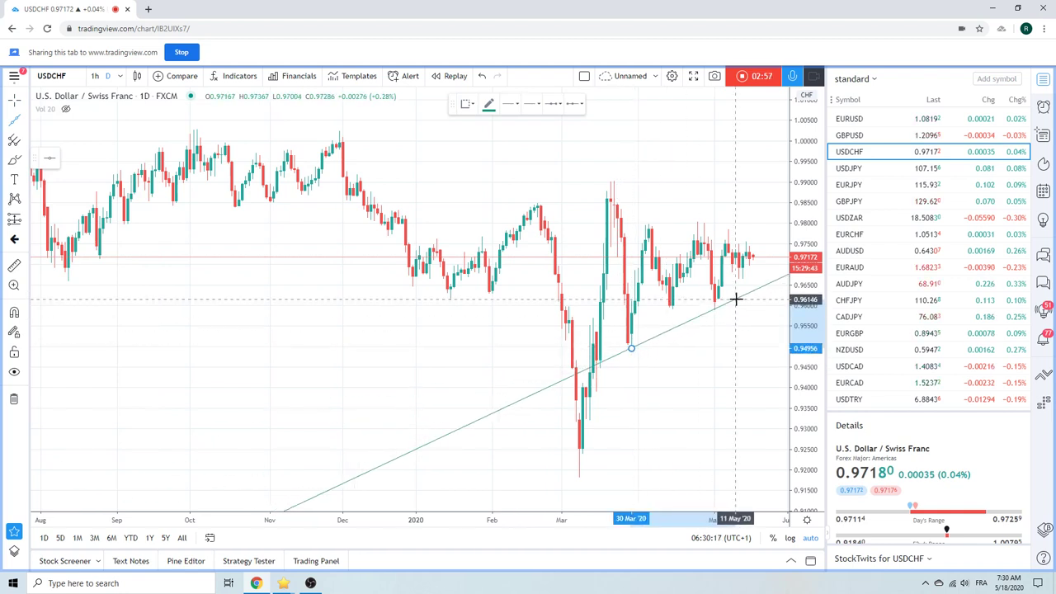
left_click(735, 299)
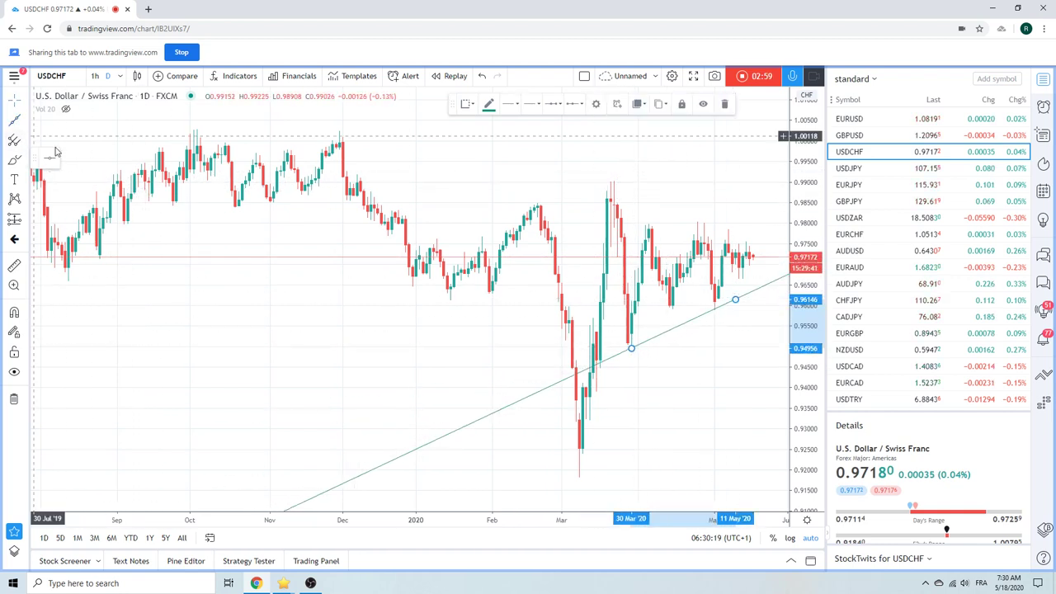
- Add a falling extended line from the late-March high to the mid-May high, then chart USDJPY
left_click(24, 122)
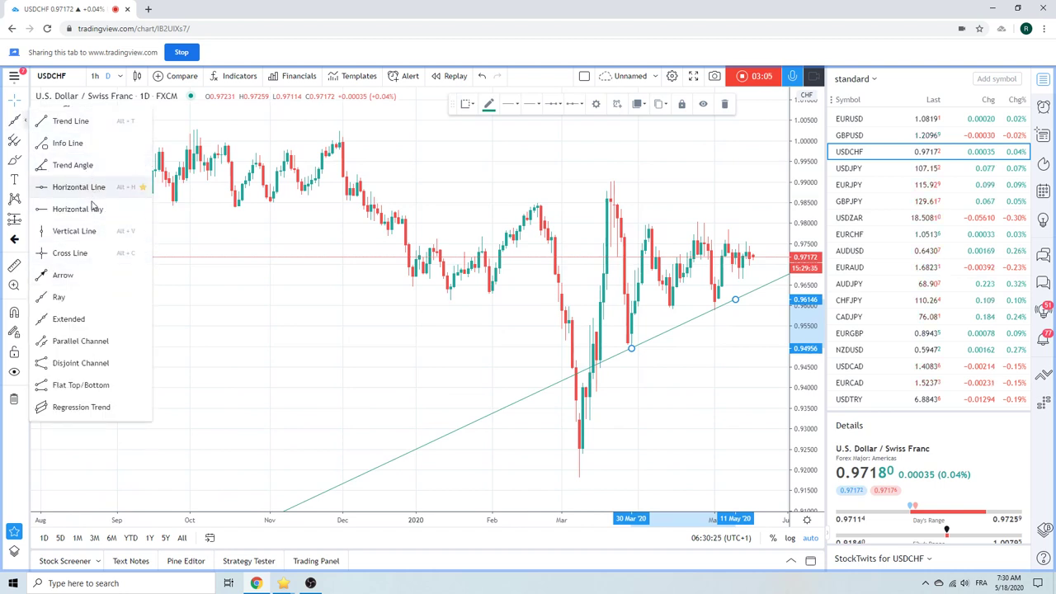
left_click(92, 321)
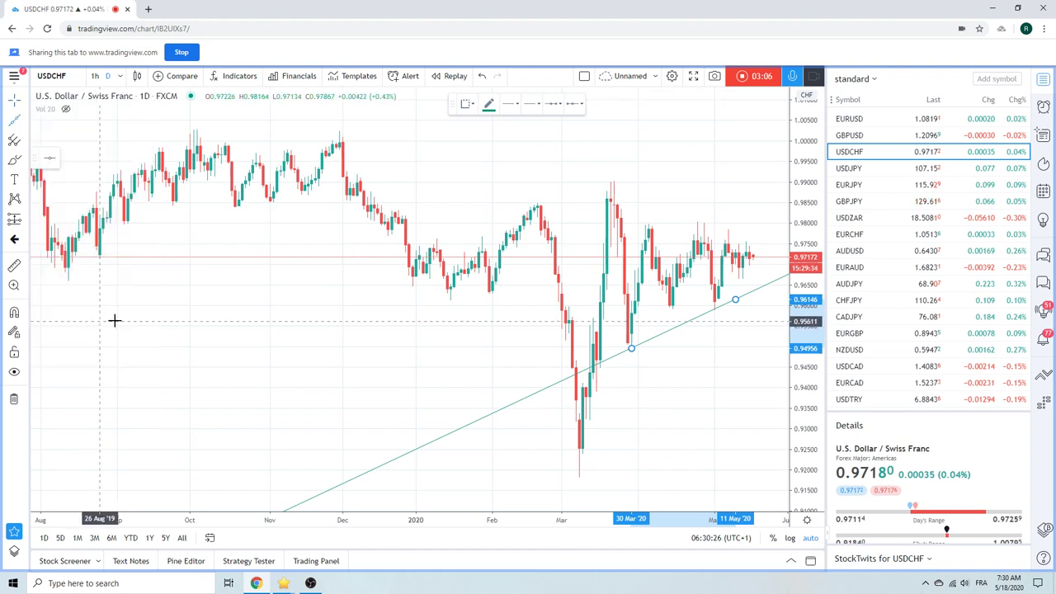
left_click(617, 179)
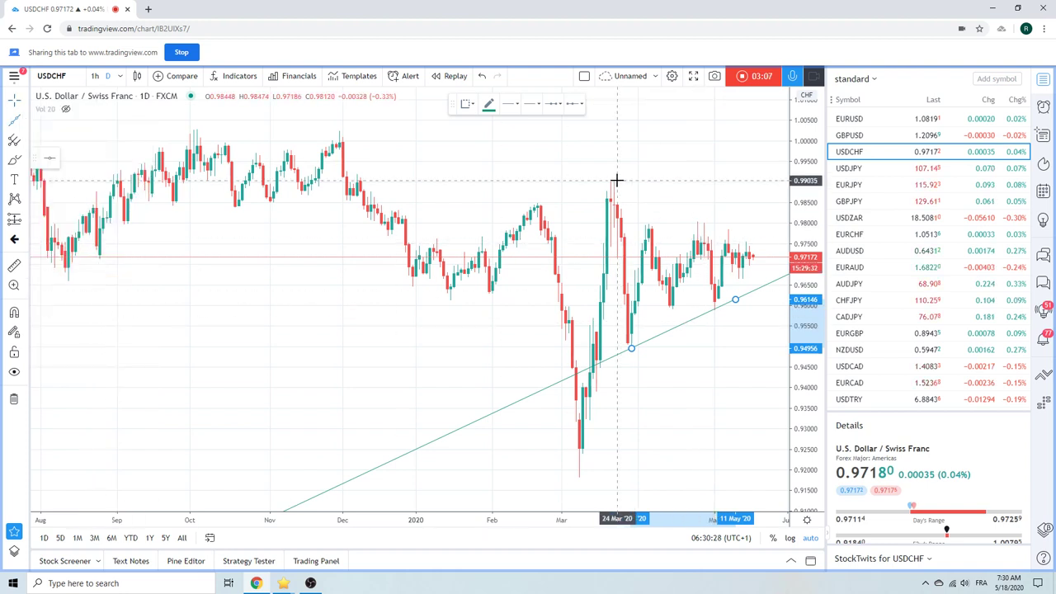
left_click(742, 237)
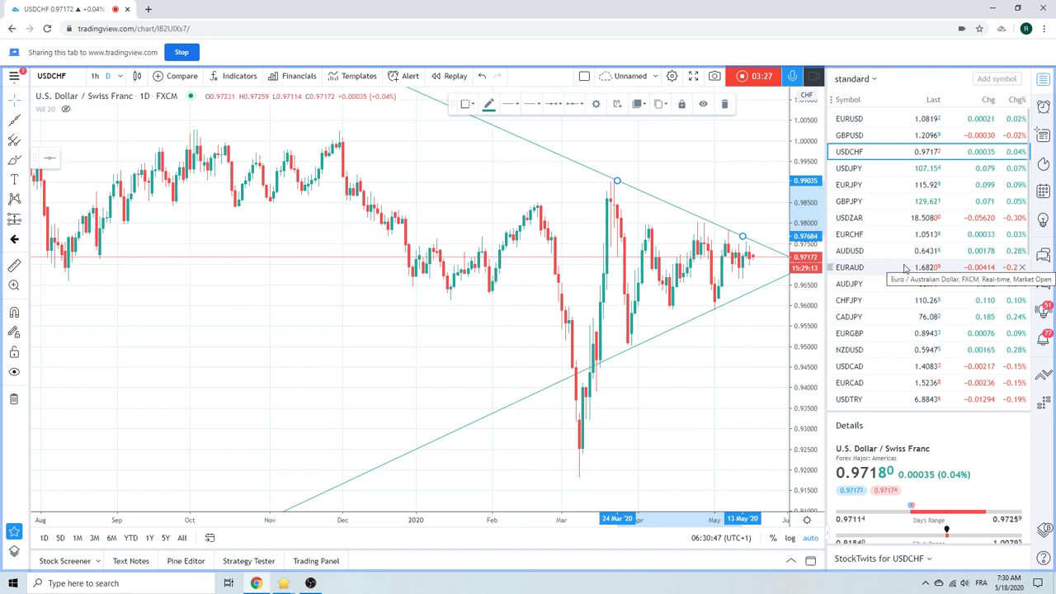
left_click(857, 169)
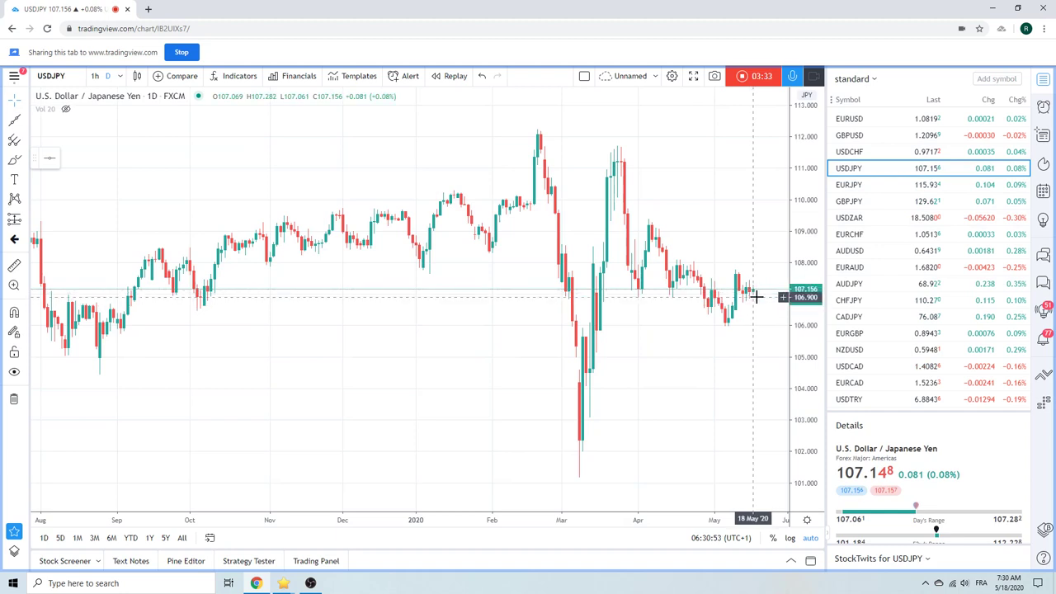
- Step through the EURJPY, GBPJPY and USDZAR charts from the watchlist
left_click(871, 185)
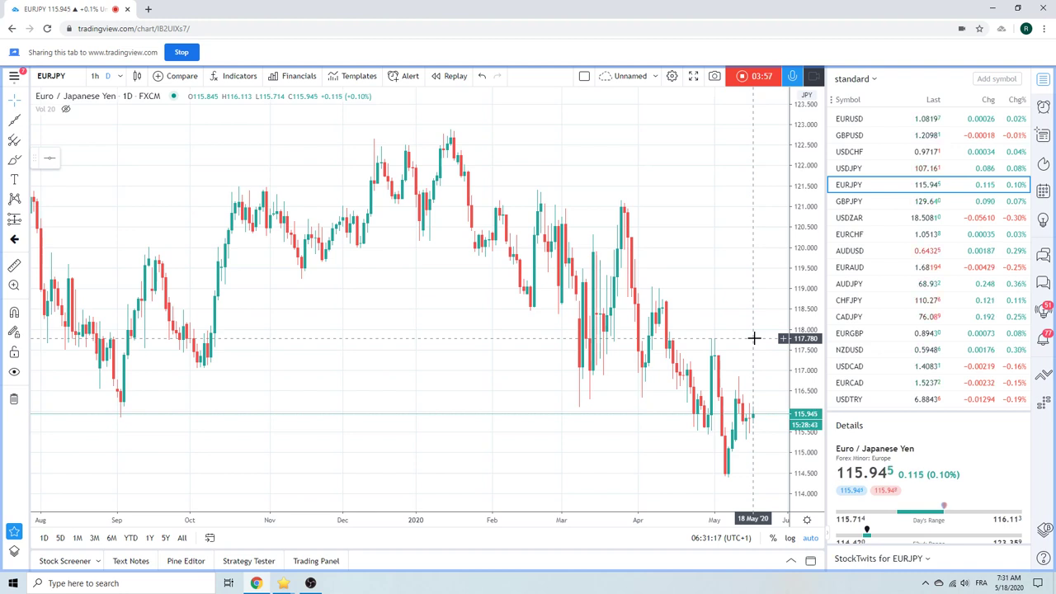
left_click(858, 203)
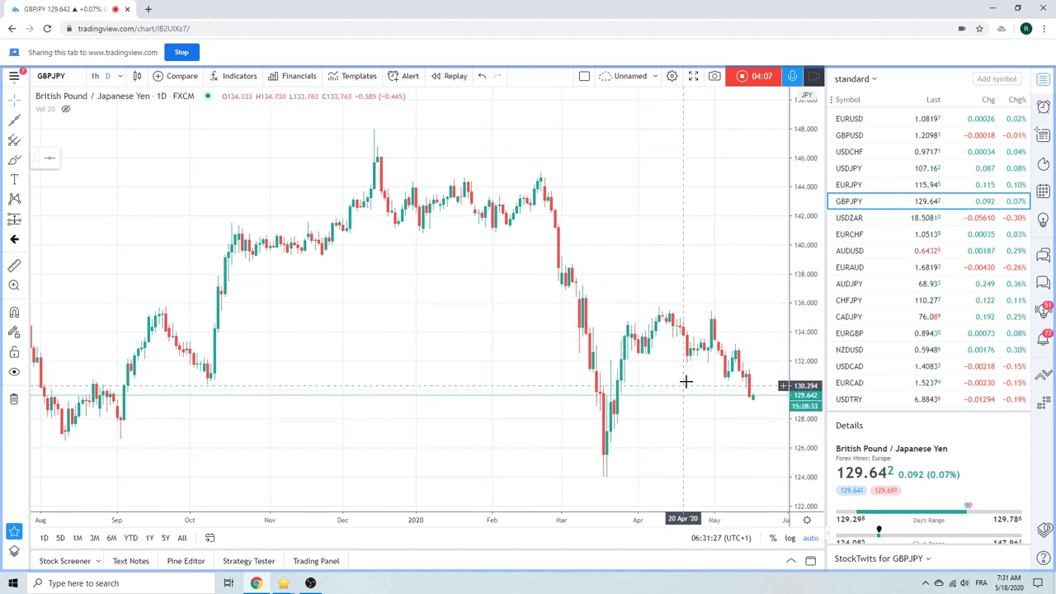
left_click(853, 219)
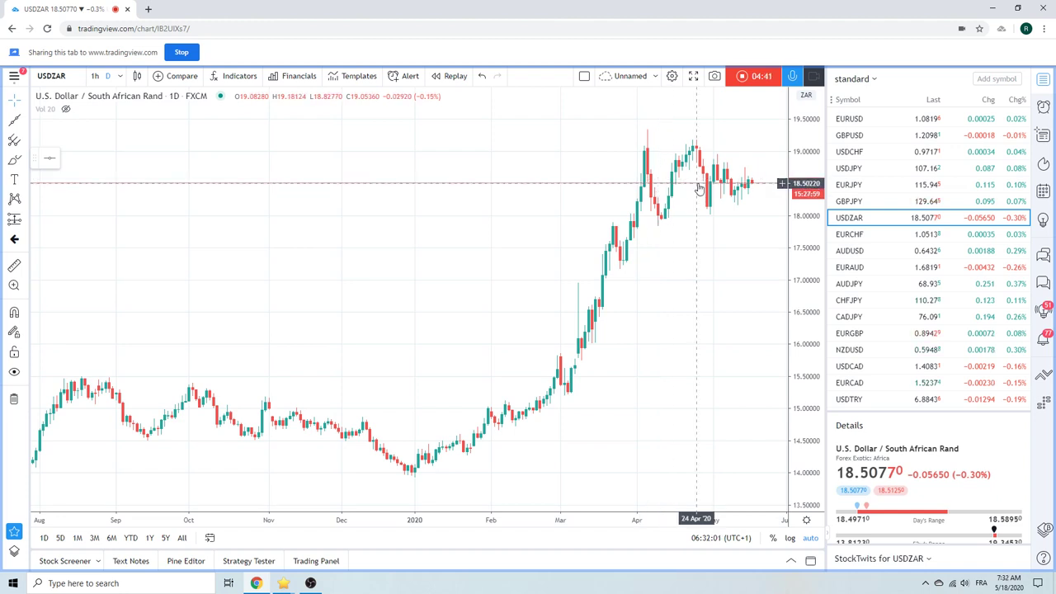
- Open EURCHF, zoom through its steady decline, then switch to AUDUSD
left_click(865, 235)
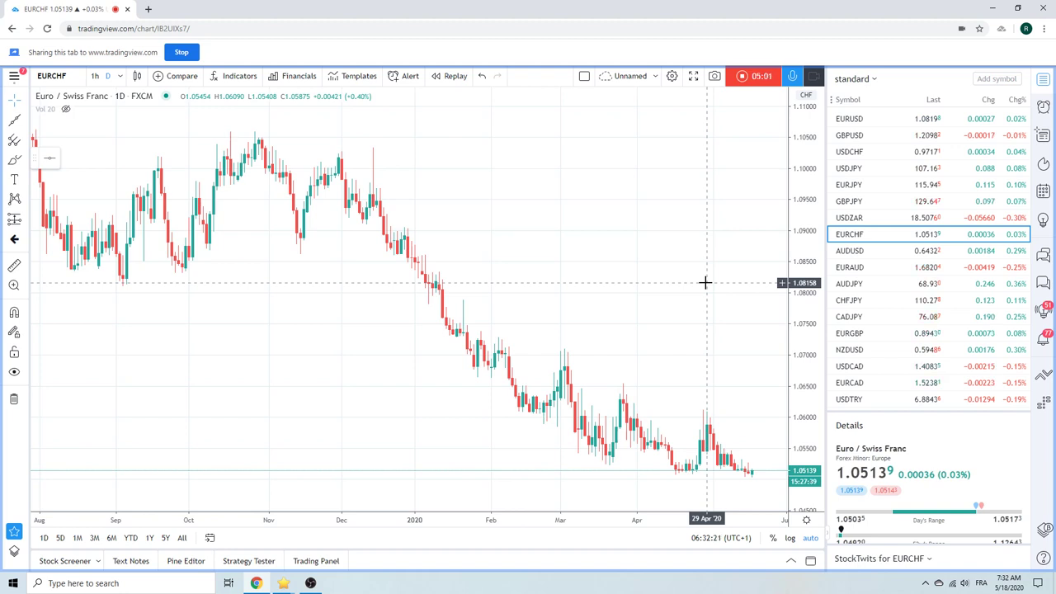
scroll(709, 282, "down", 2)
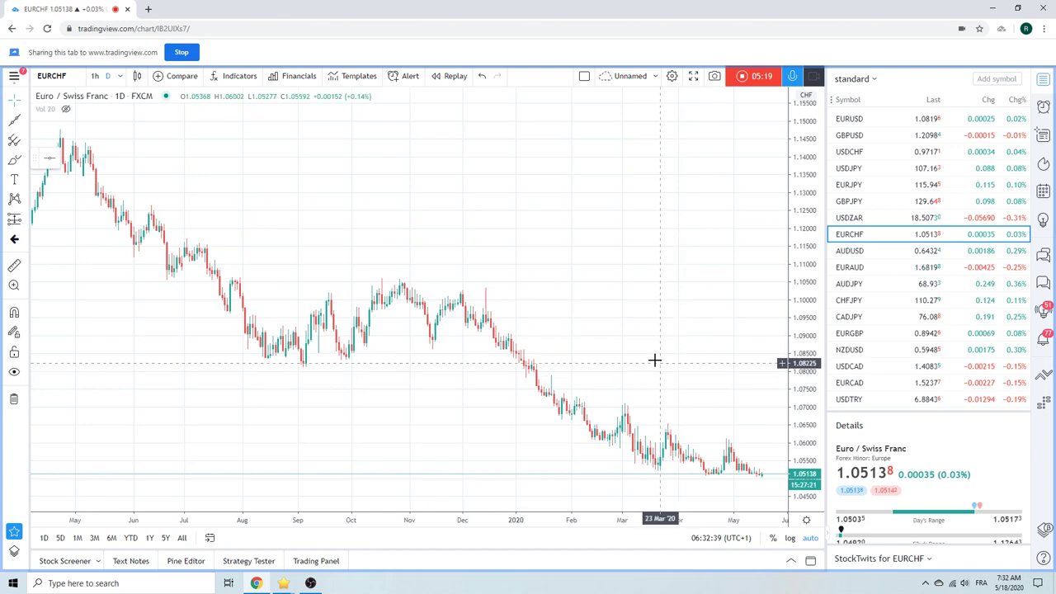
scroll(559, 304, "up", 2)
scroll(559, 305, "up", 3)
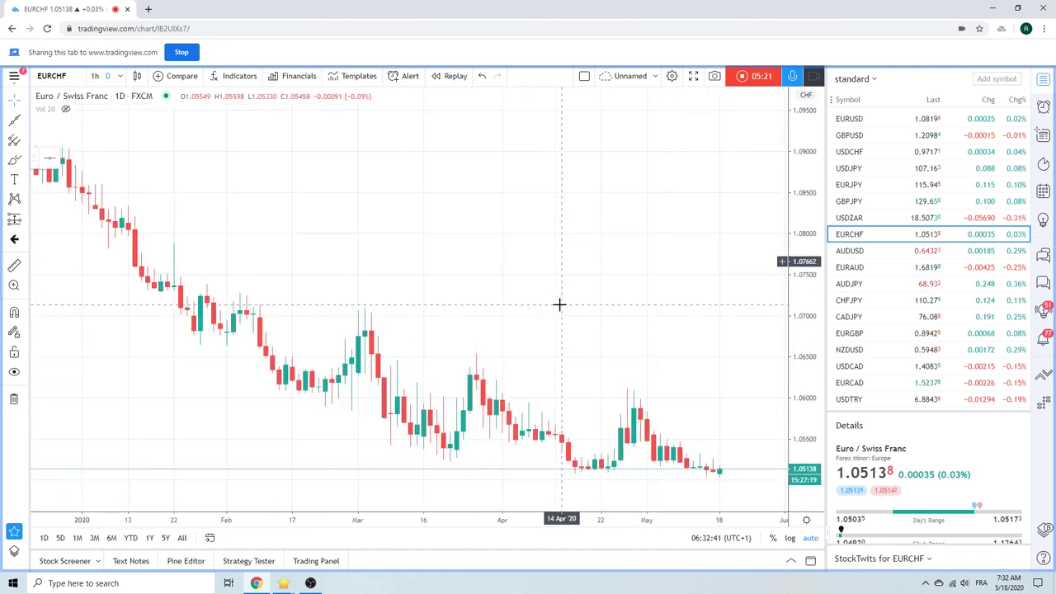
scroll(559, 304, "down", 2)
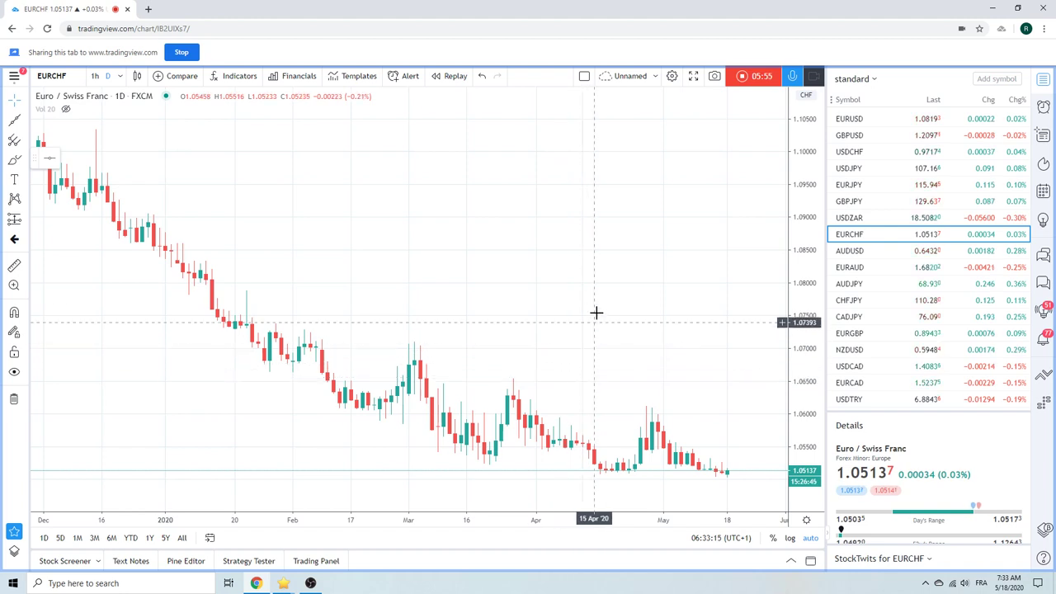
scroll(589, 272, "down", 3)
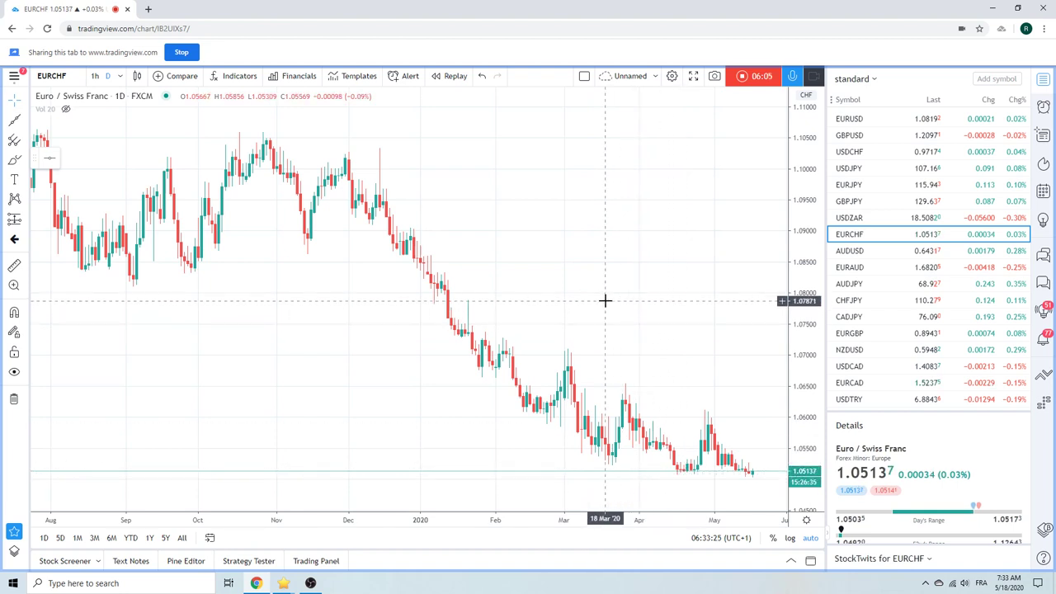
left_click(856, 252)
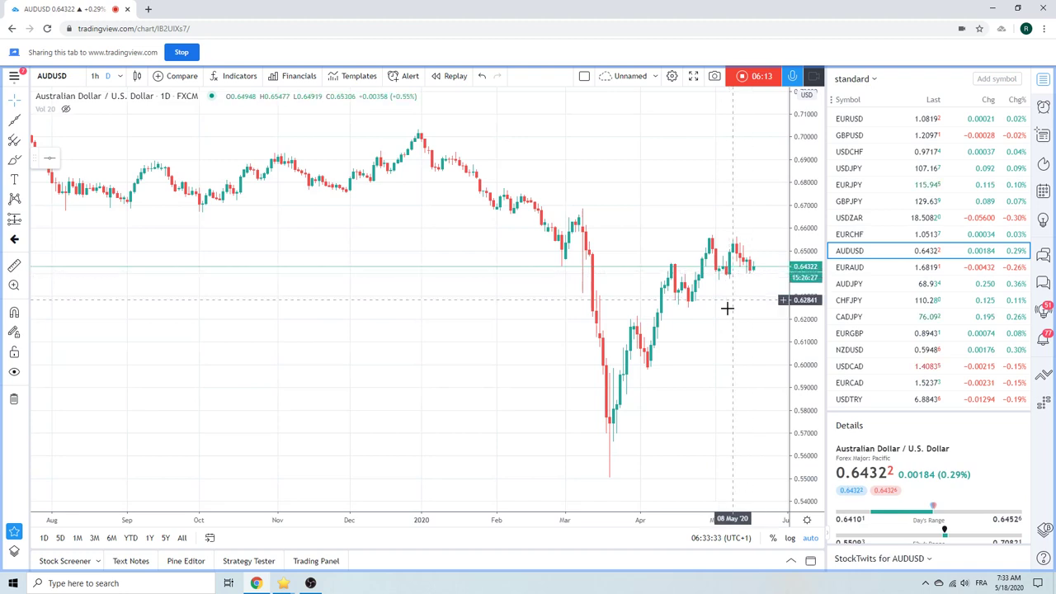
- Switch AUDUSD to 4-hour candles and draw a rising extended support line from the early May low
left_click(119, 78)
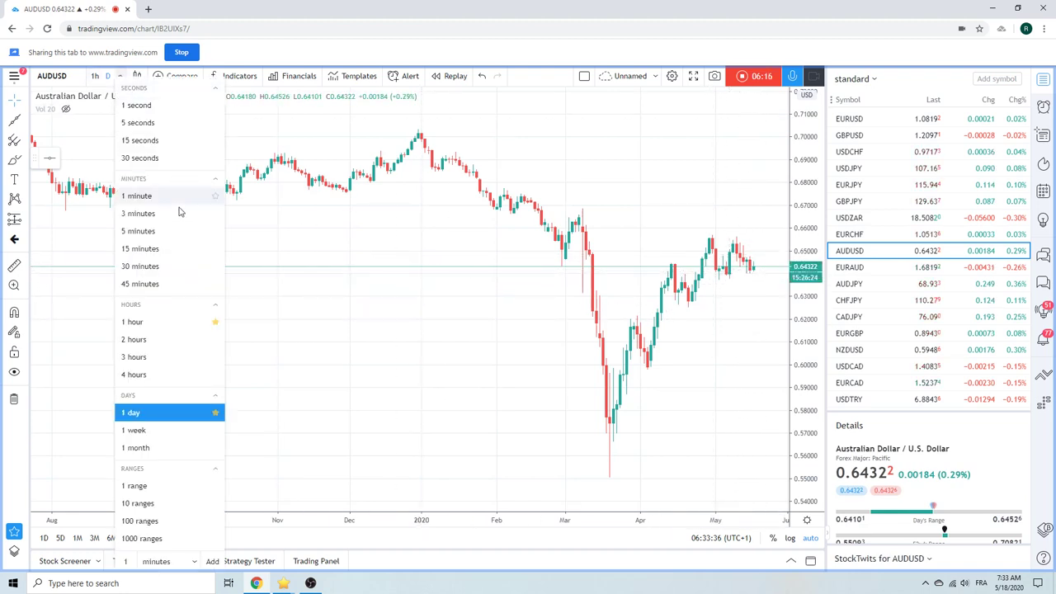
left_click(164, 375)
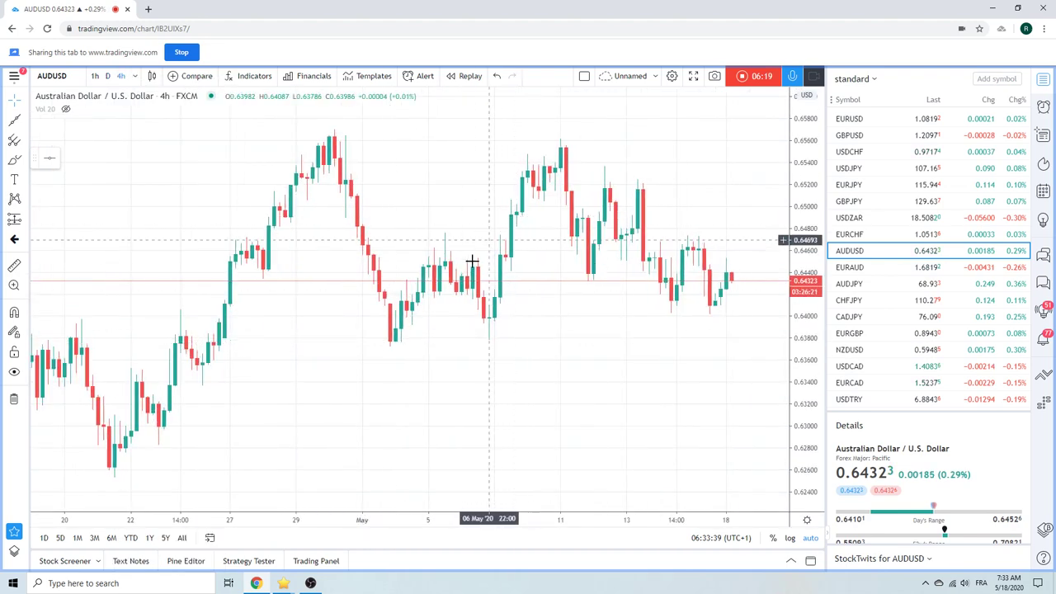
left_click(25, 121)
left_click(69, 319)
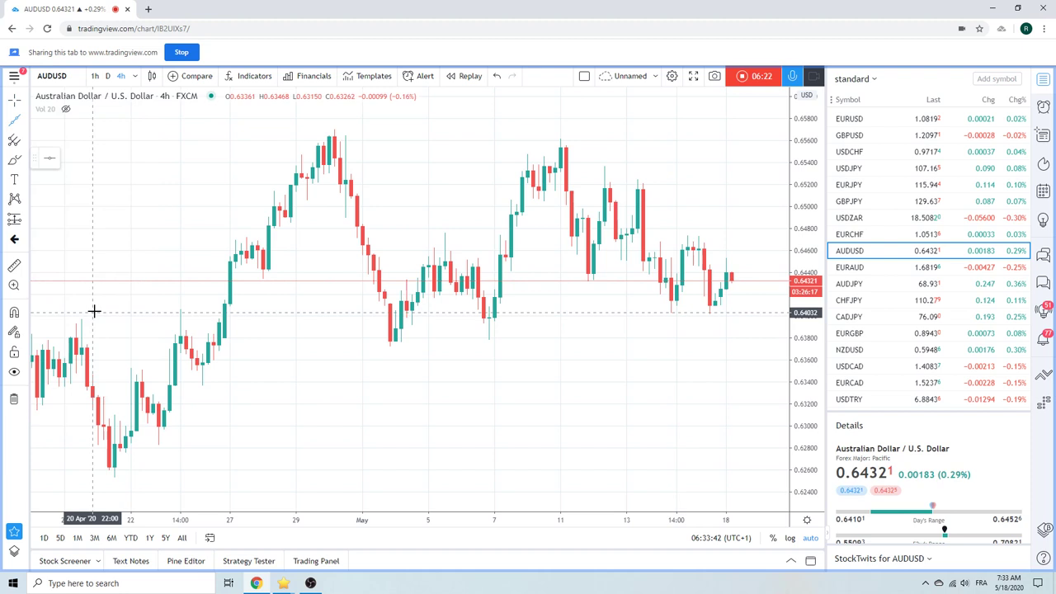
left_click(489, 340)
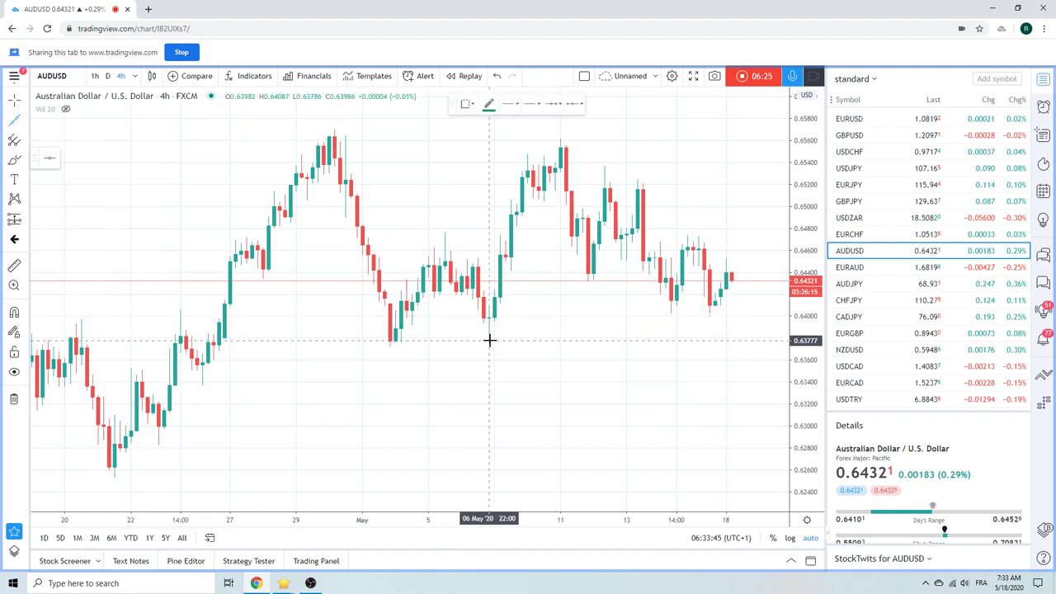
left_click(577, 330)
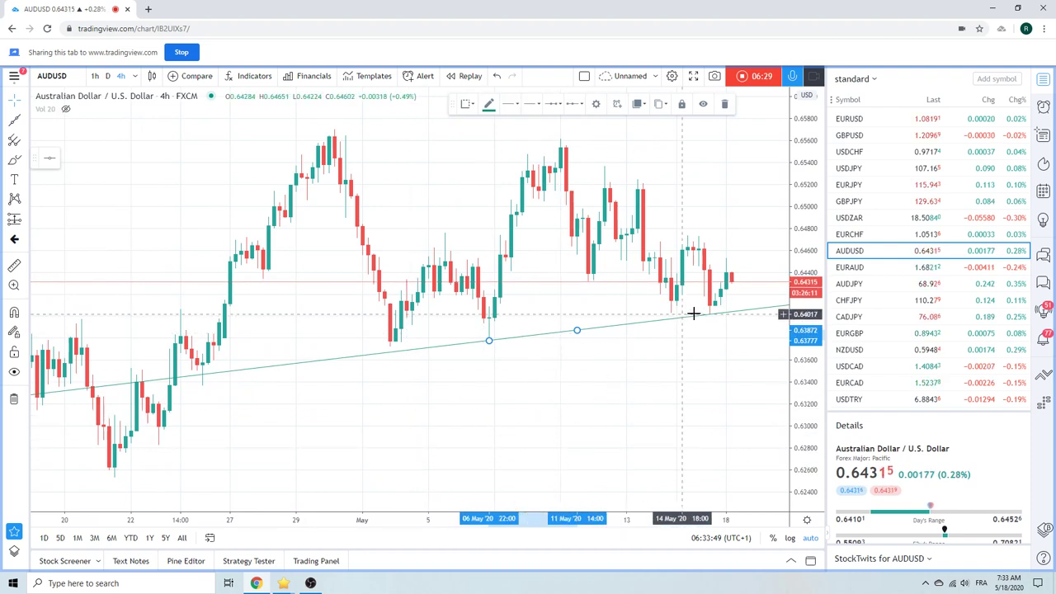
- Draw a falling extended line from the 11 May peak through the lower high
left_click(26, 123)
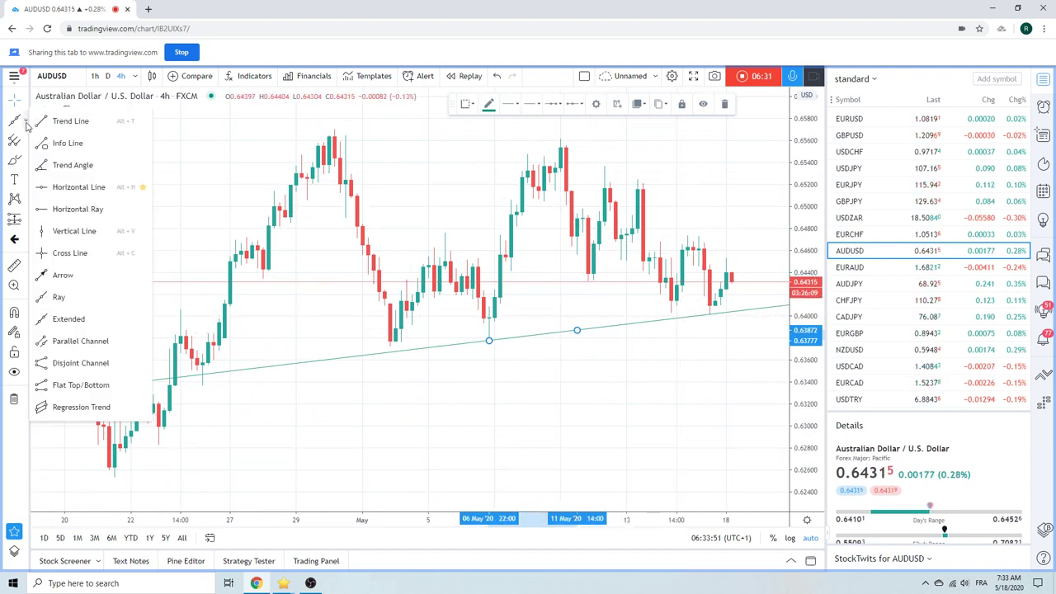
left_click(91, 317)
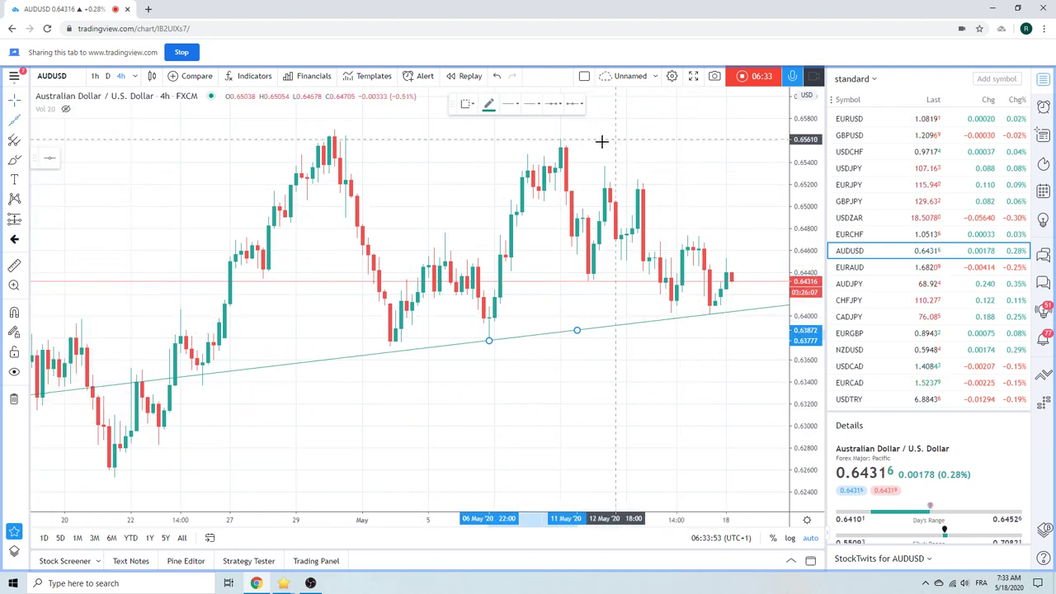
left_click(560, 137)
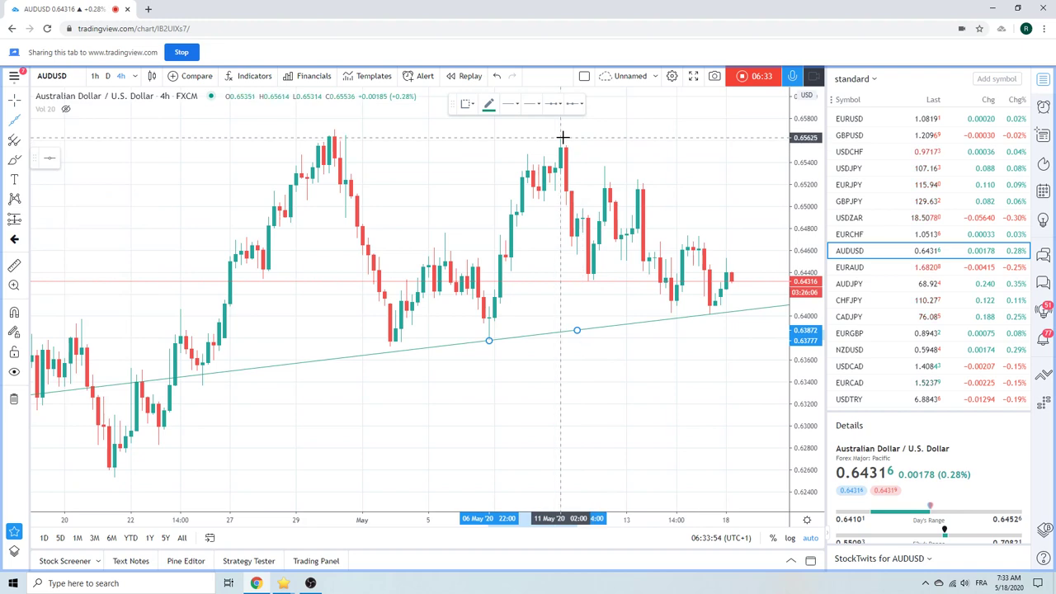
left_click(654, 189)
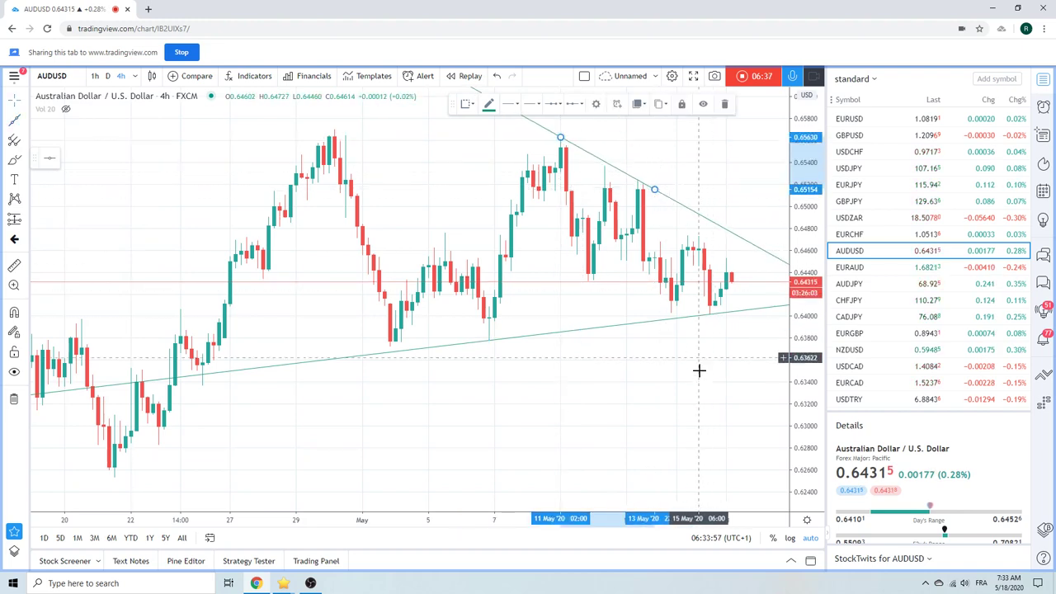
scroll(640, 382, "down", 2)
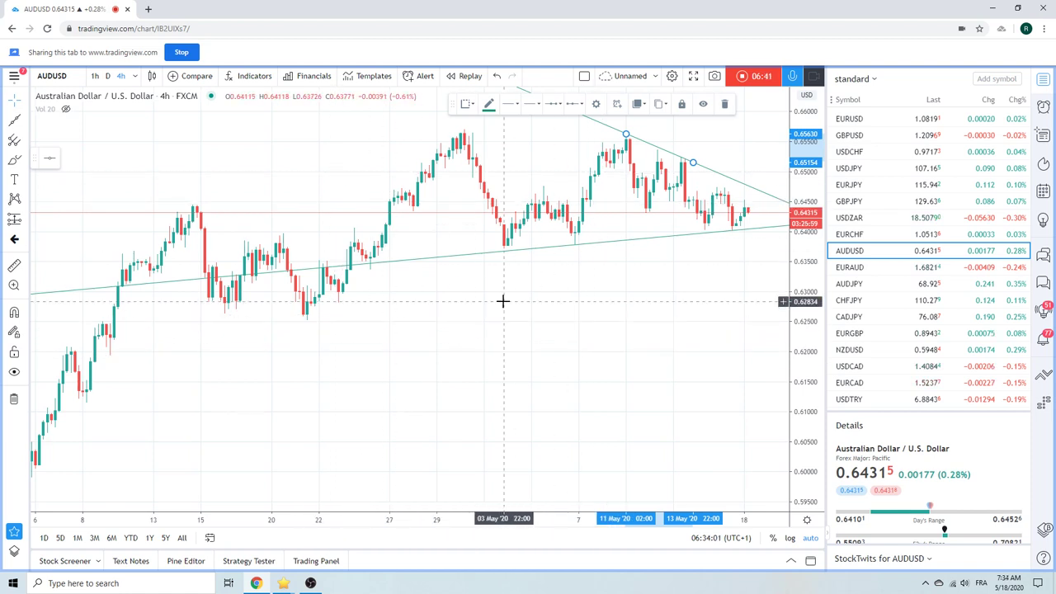
- Flip through the AUDJPY, CHFJPY, CADJPY and EURGBP charts
left_click(848, 284)
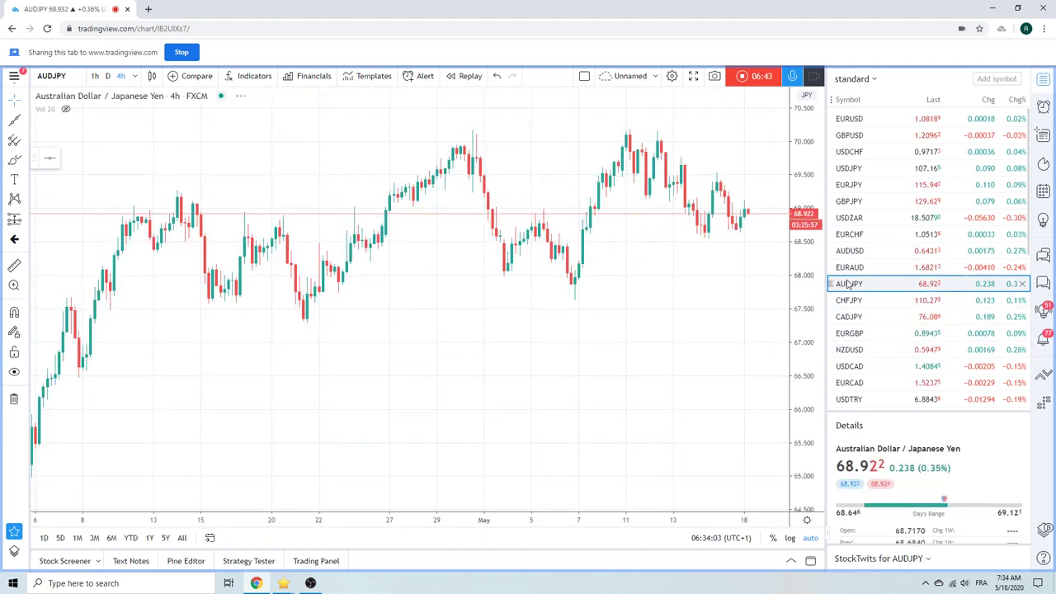
left_click(850, 301)
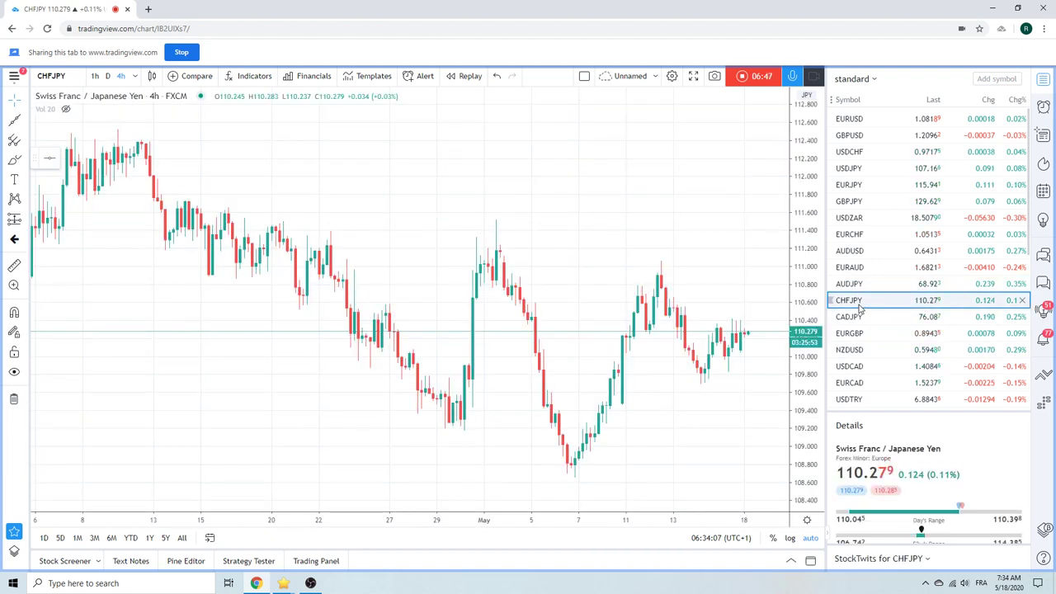
left_click(862, 319)
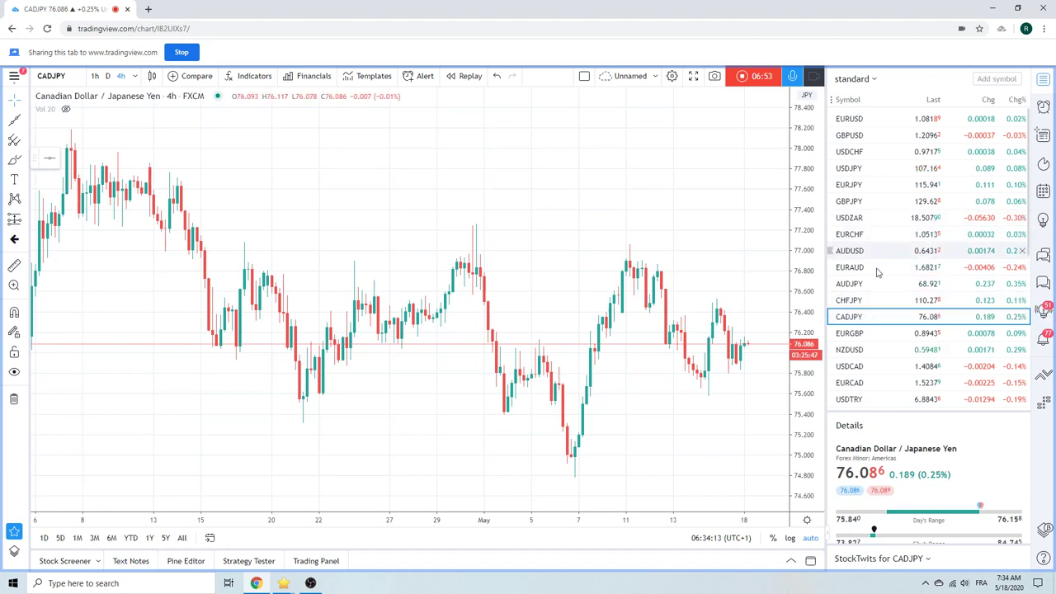
left_click(868, 335)
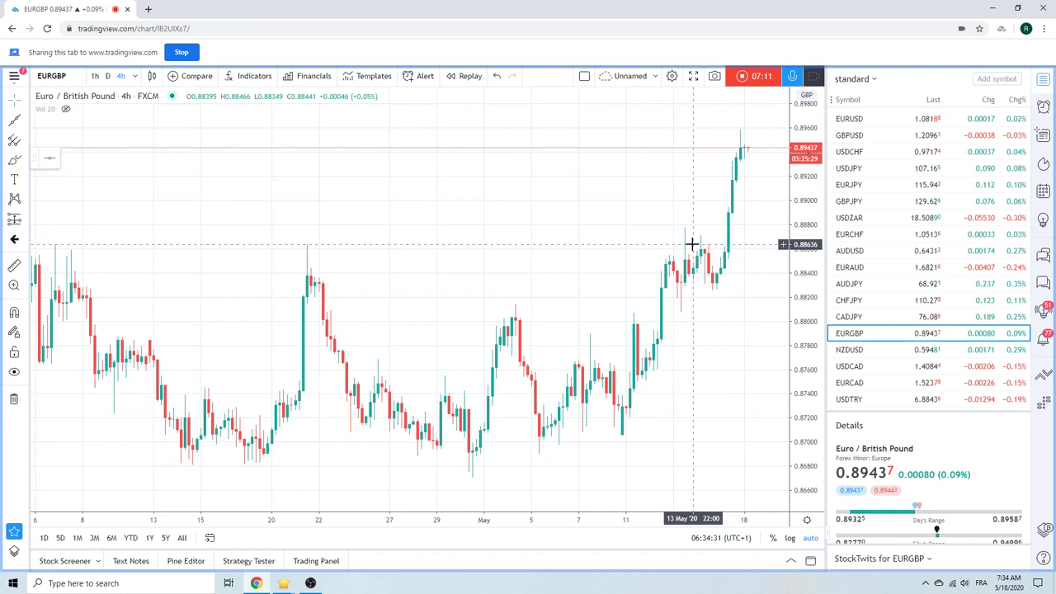
- Scroll down the watchlist and open the EURNOK chart
scroll(876, 272, "down", 1)
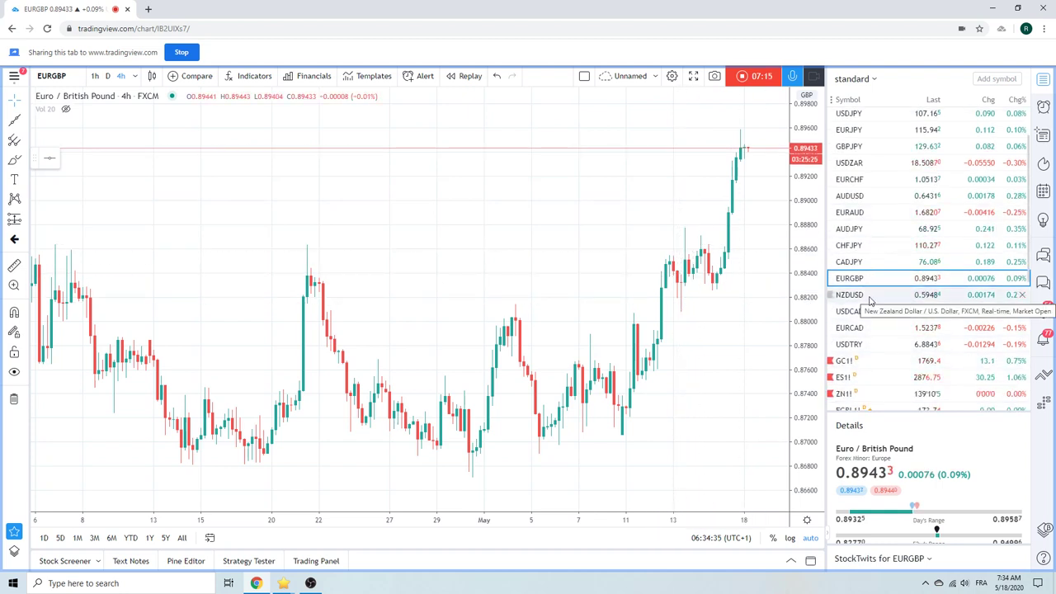
scroll(888, 313, "down", 1)
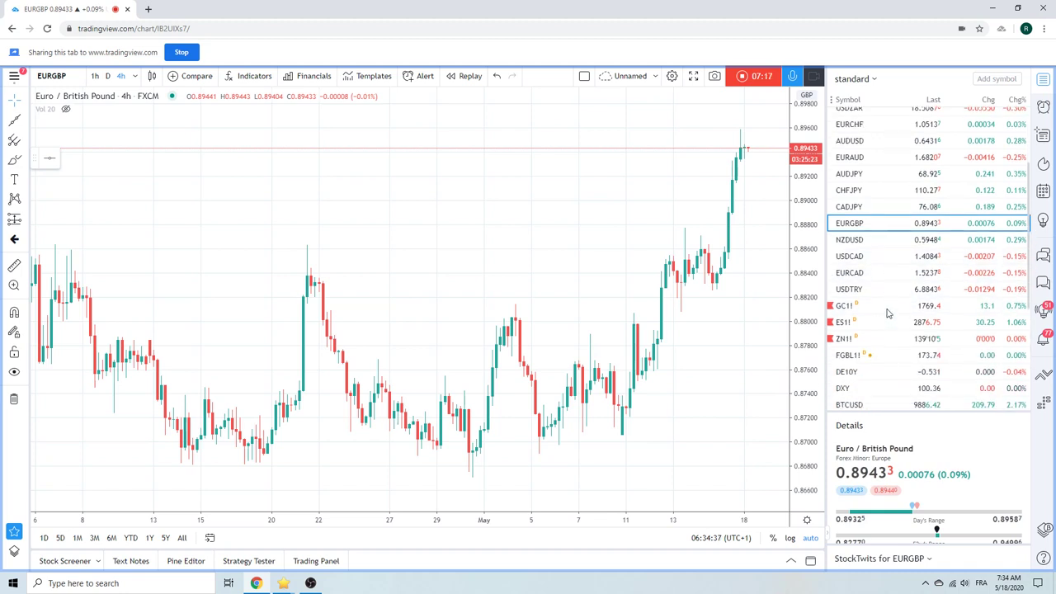
scroll(888, 307, "down", 1)
scroll(888, 307, "down", 2)
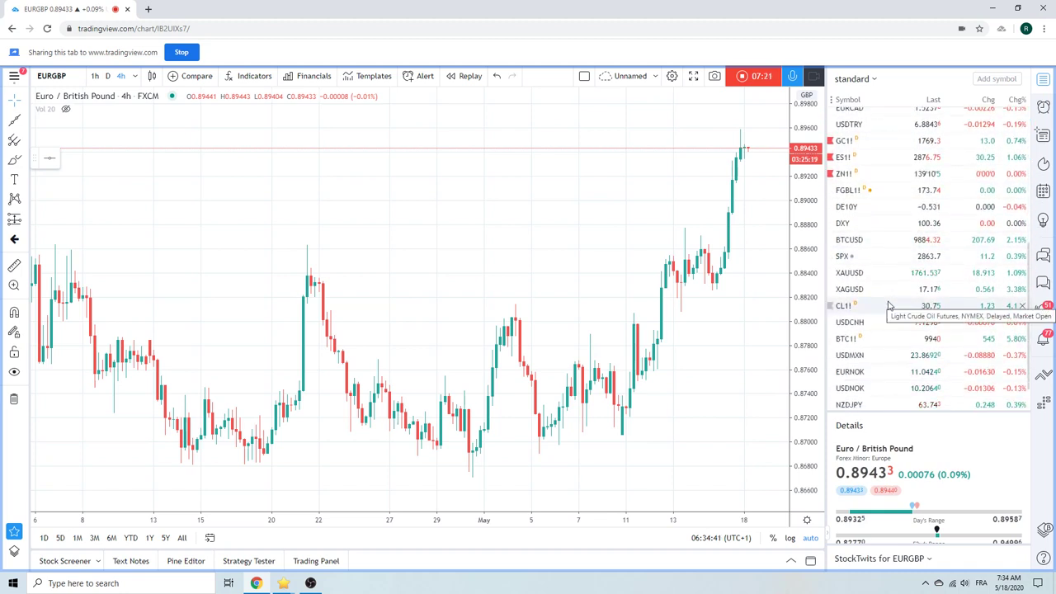
scroll(876, 344, "down", 1)
left_click(854, 333)
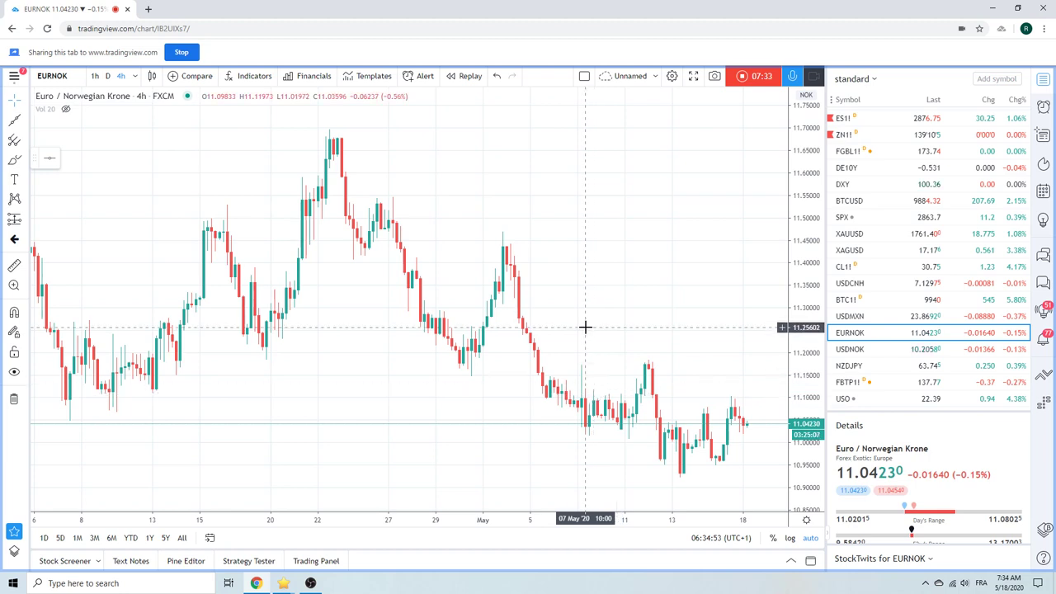
- Open the CL1! Light Crude Oil Futures chart and zoom in and out on it
left_click(847, 268)
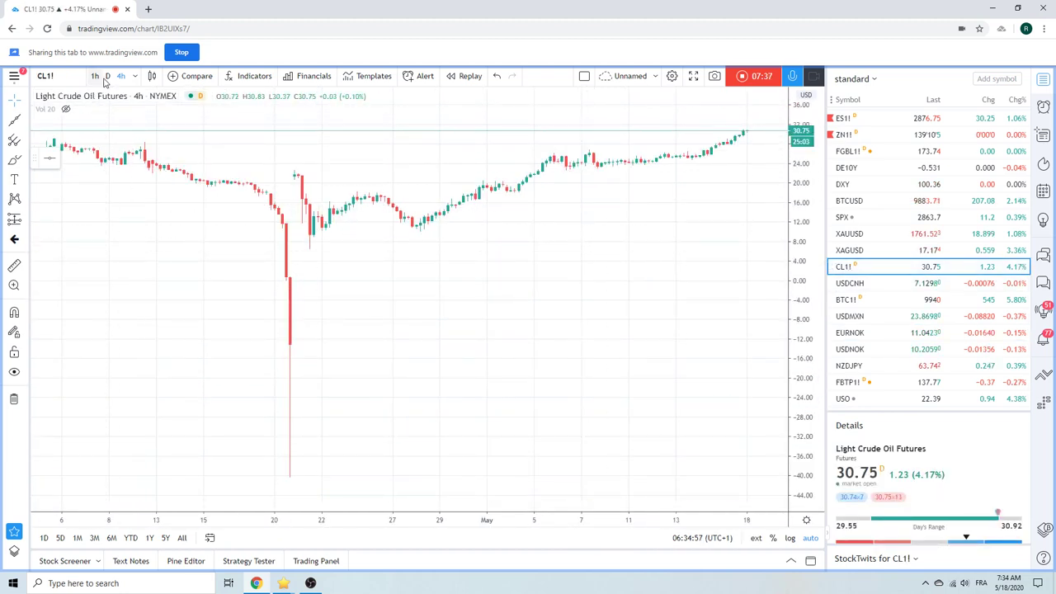
scroll(521, 313, "down", 4)
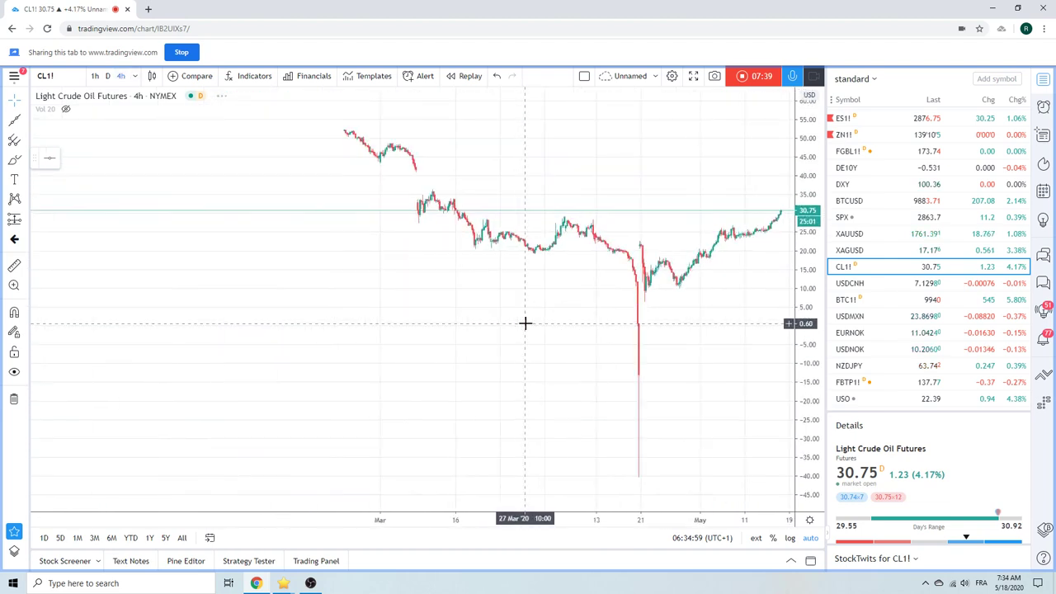
scroll(525, 323, "down", 3)
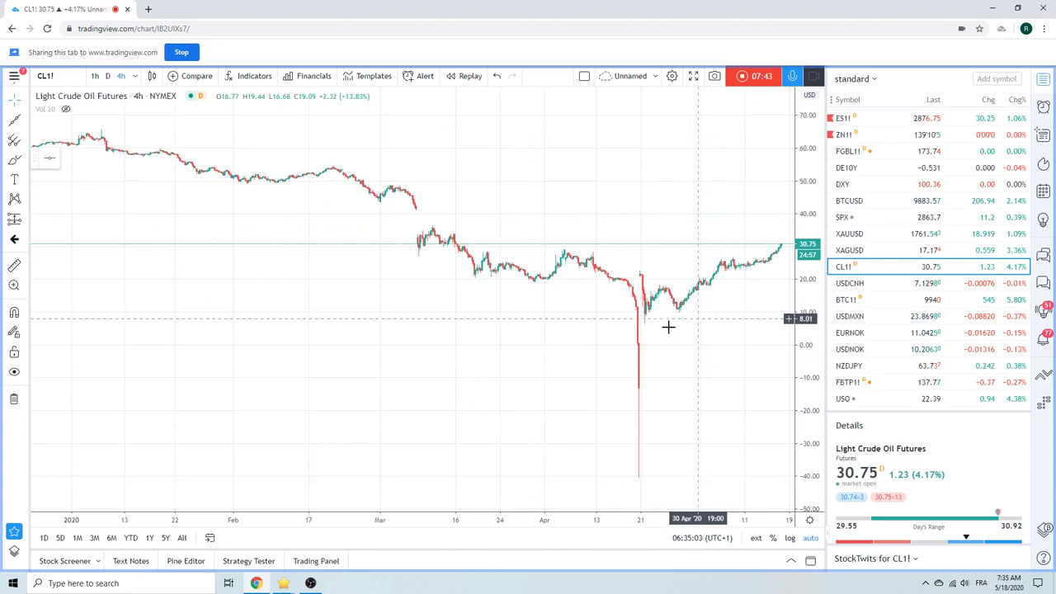
scroll(651, 330, "up", 5)
scroll(642, 333, "down", 2)
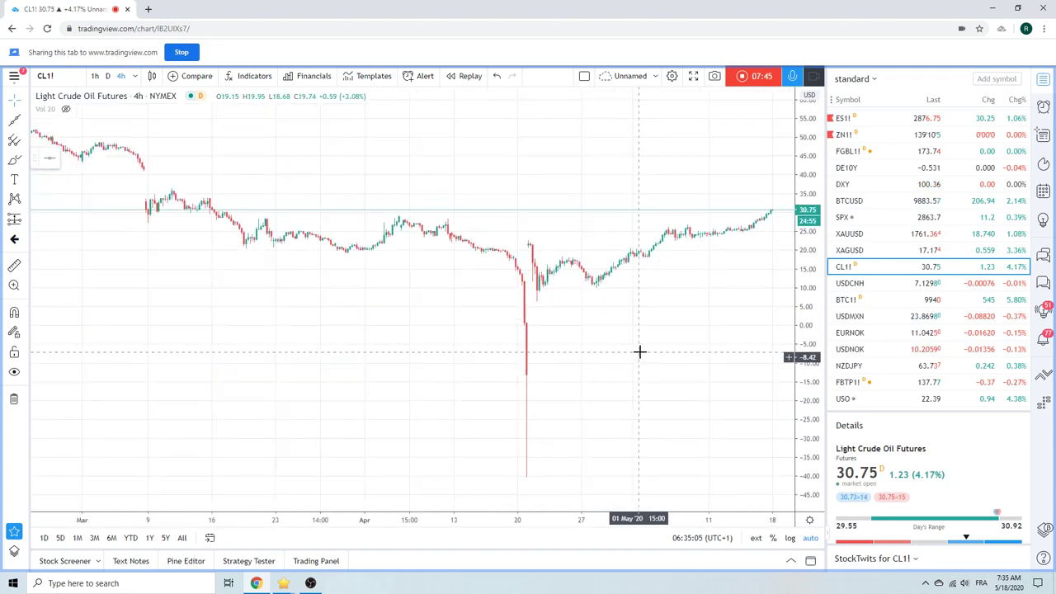
scroll(502, 316, "up", 2)
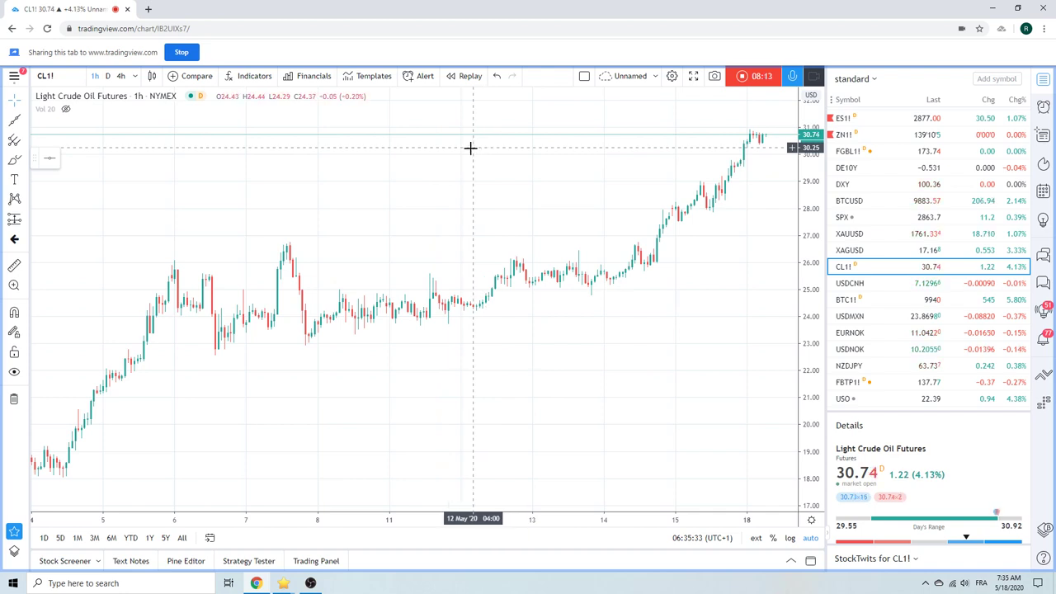
- Switch crude oil to daily candles and zoom out to reveal the April plunge to around -40
left_click(107, 75)
scroll(340, 224, "down", 3)
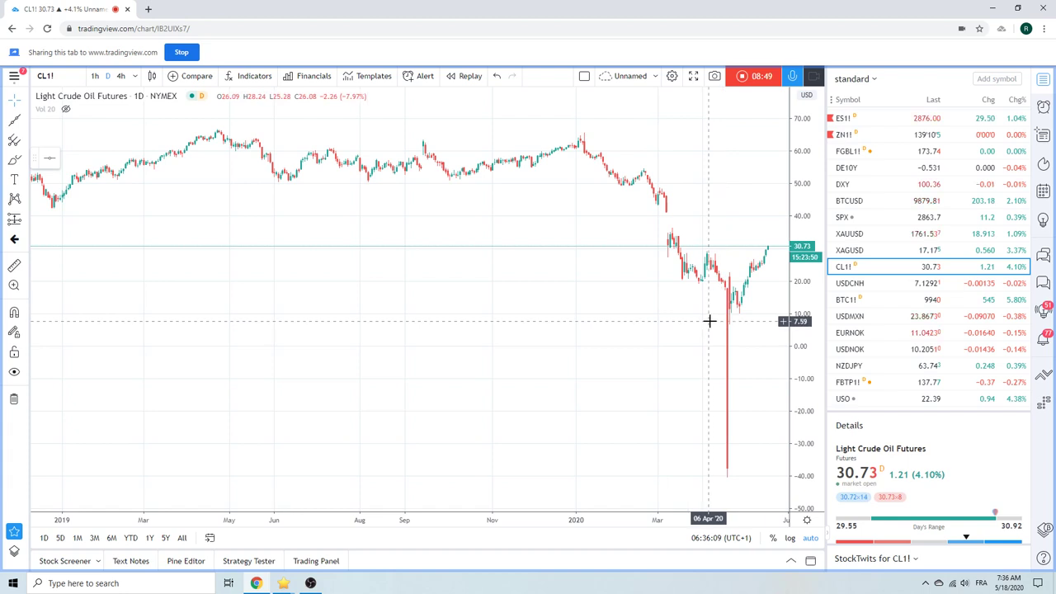
left_click(871, 286)
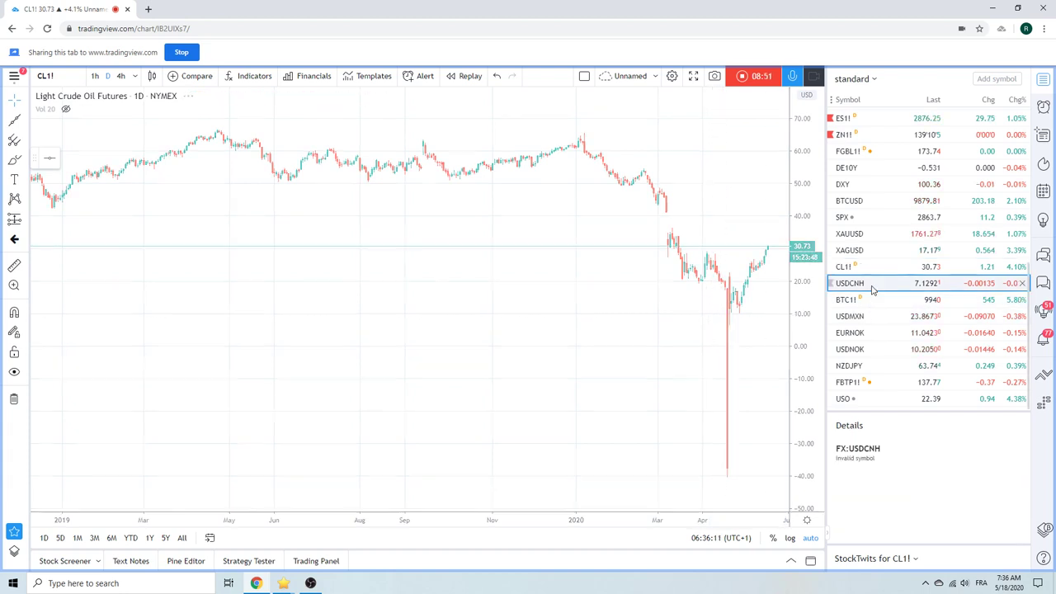
scroll(743, 224, "down", 3)
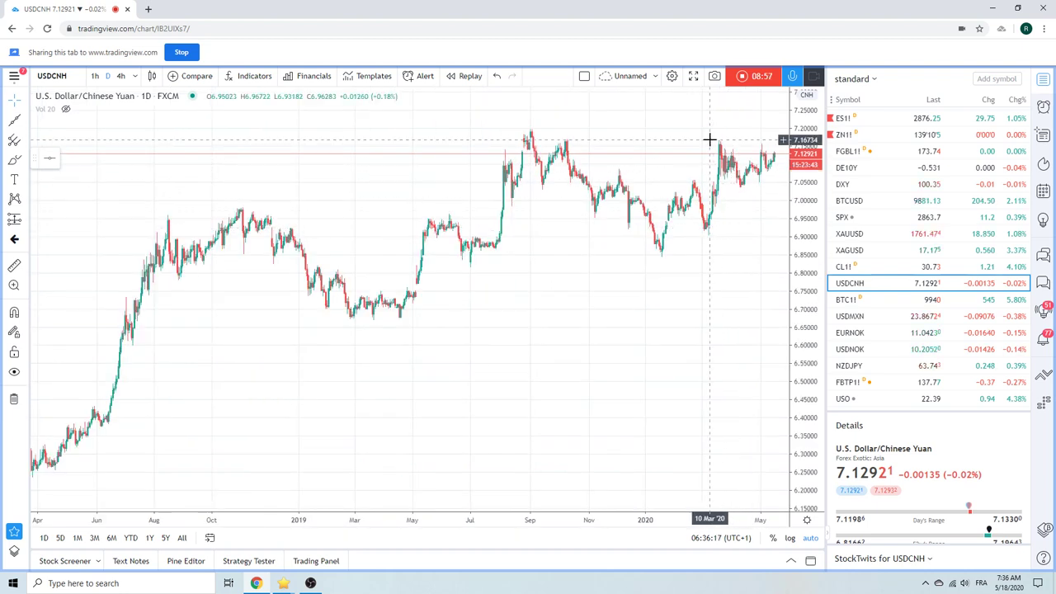
scroll(549, 366, "up", 2)
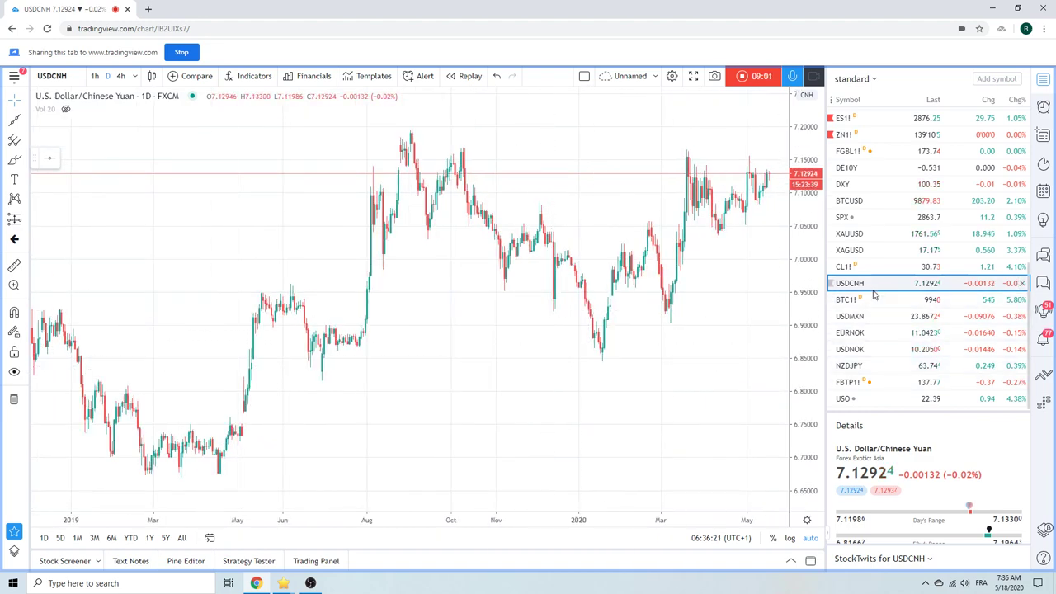
left_click(863, 369)
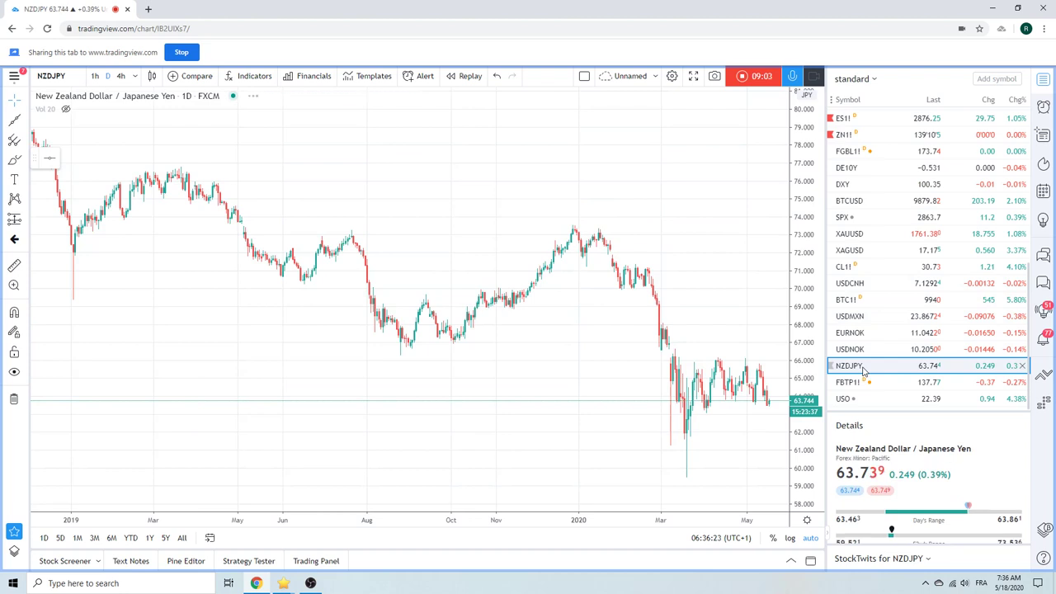
scroll(568, 333, "up", 3)
scroll(568, 336, "down", 3)
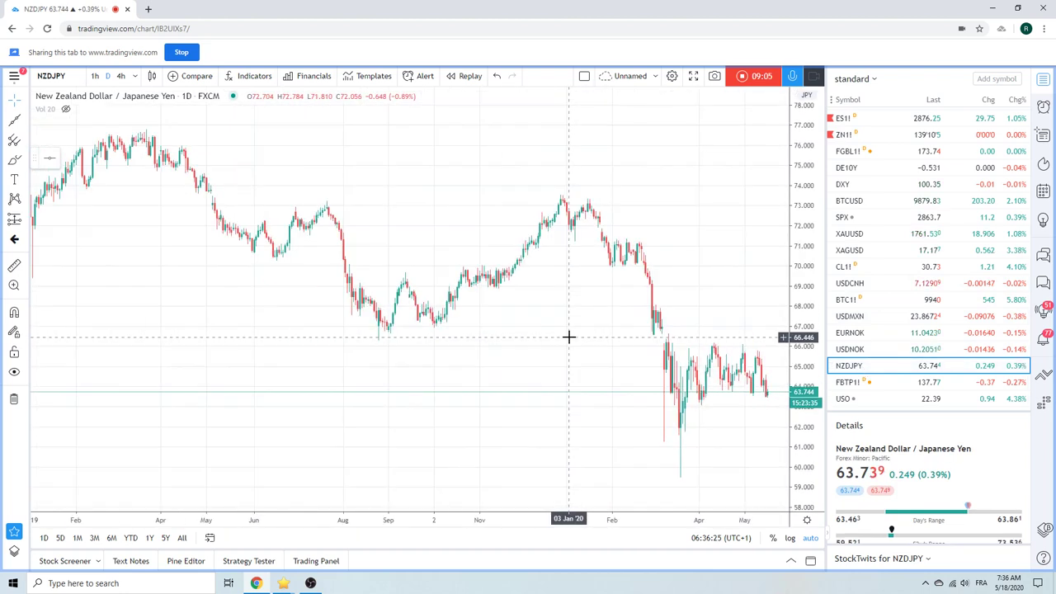
scroll(891, 285, "up", 3)
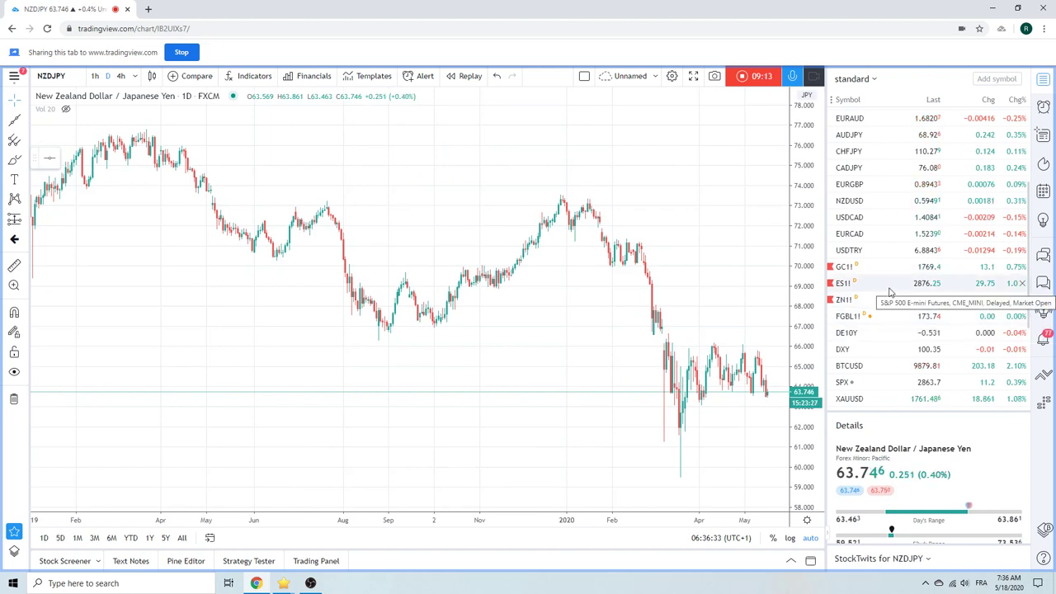
scroll(890, 289, "down", 5)
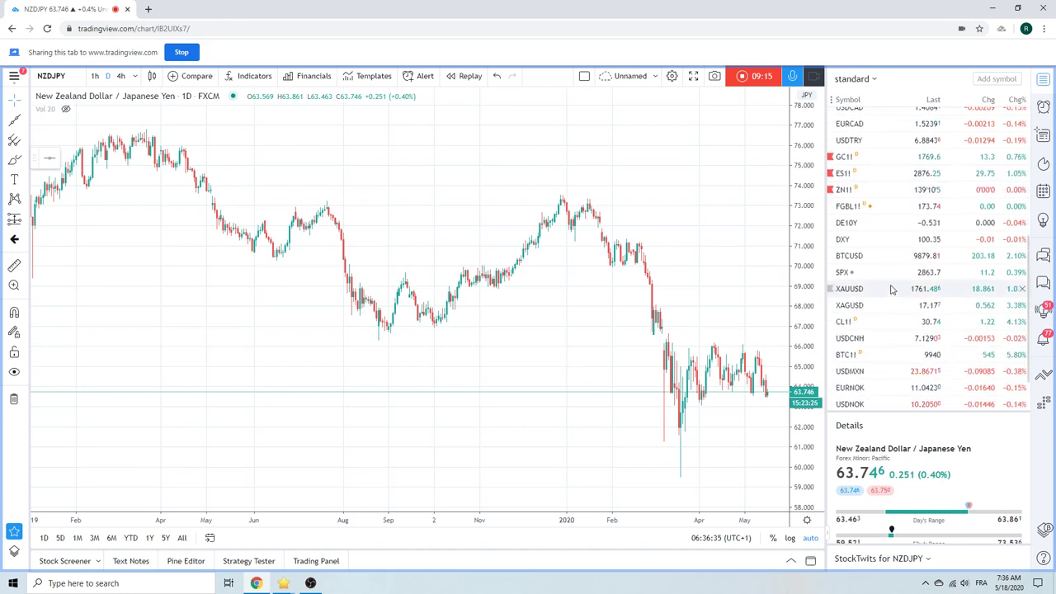
left_click(871, 267)
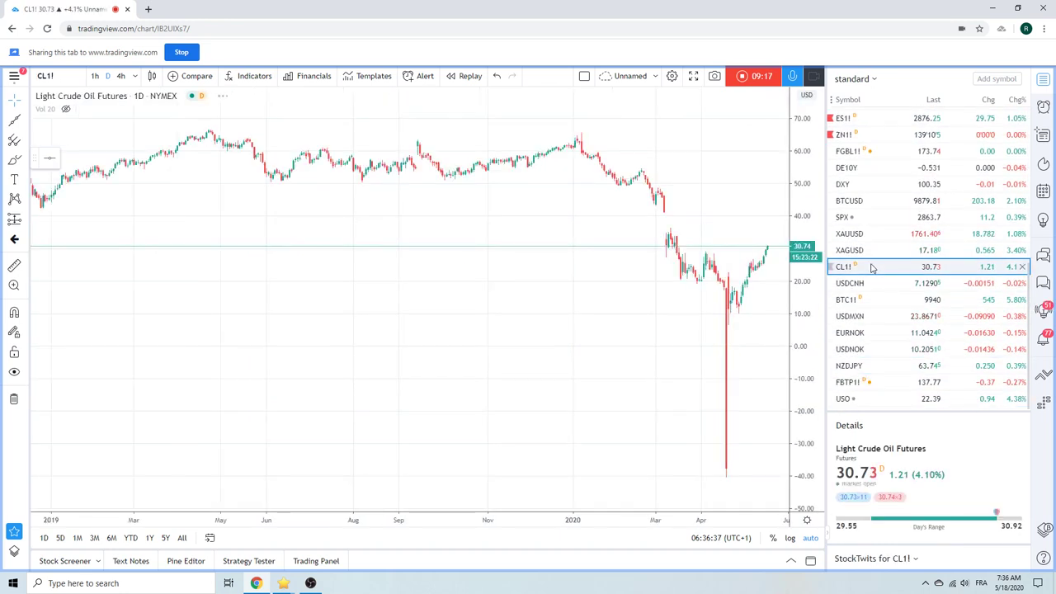
scroll(898, 289, "up", 5)
scroll(912, 299, "up", 1)
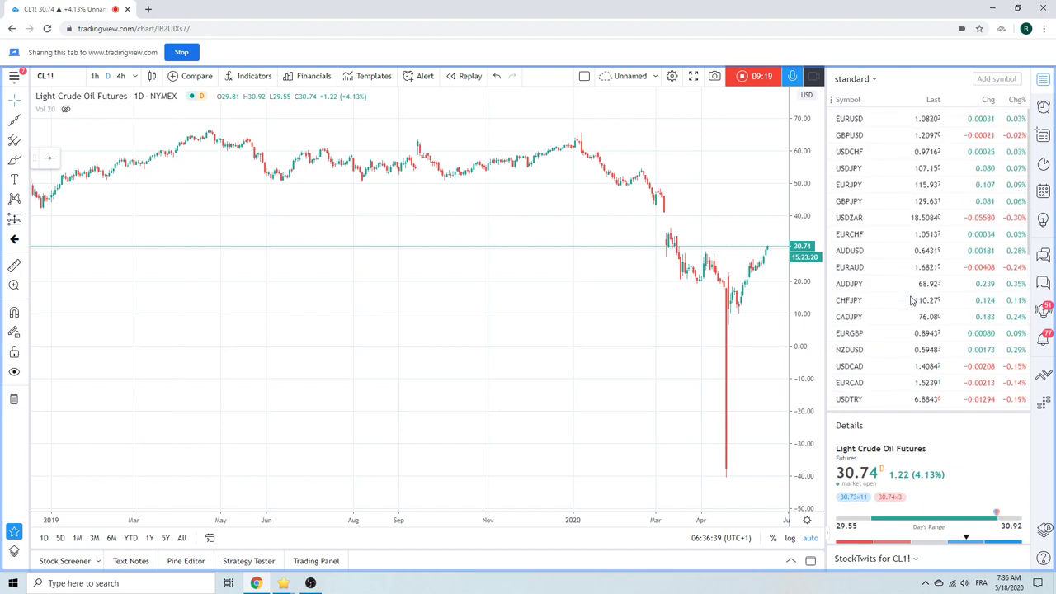
scroll(911, 300, "up", 3)
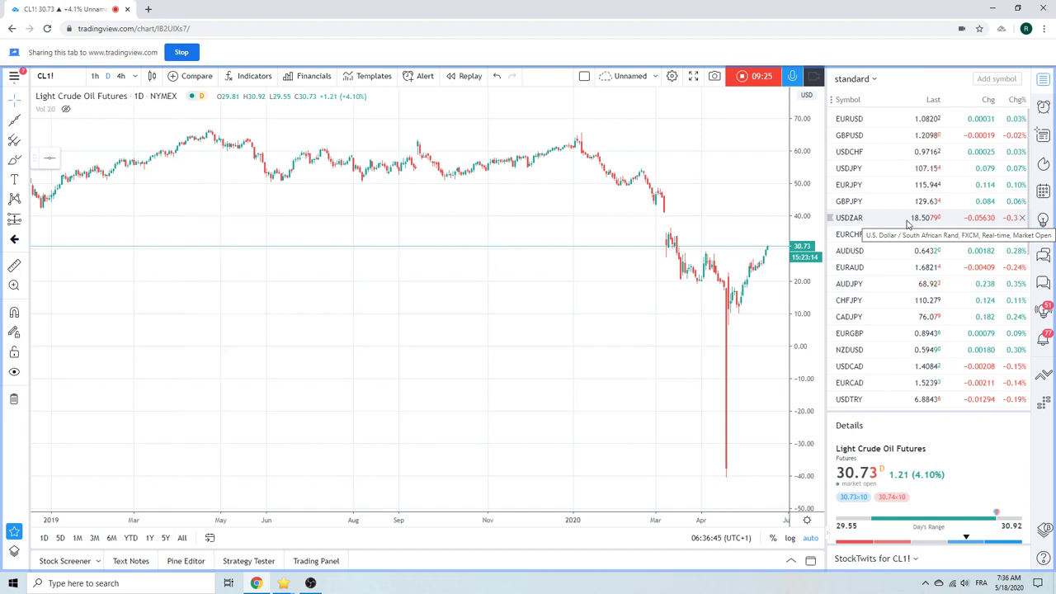
scroll(905, 264, "down", 3)
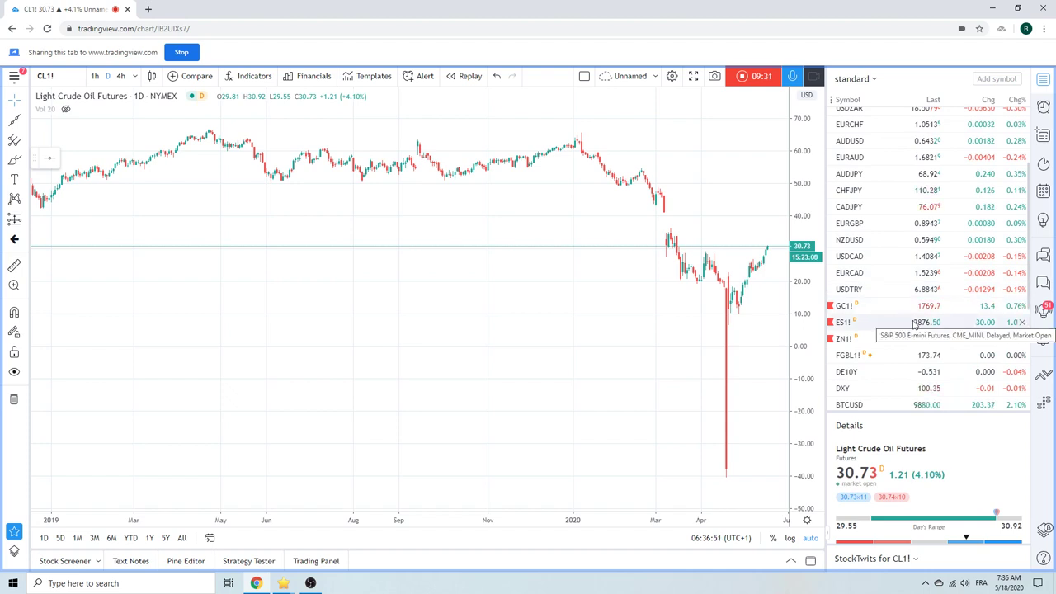
scroll(913, 324, "up", 3)
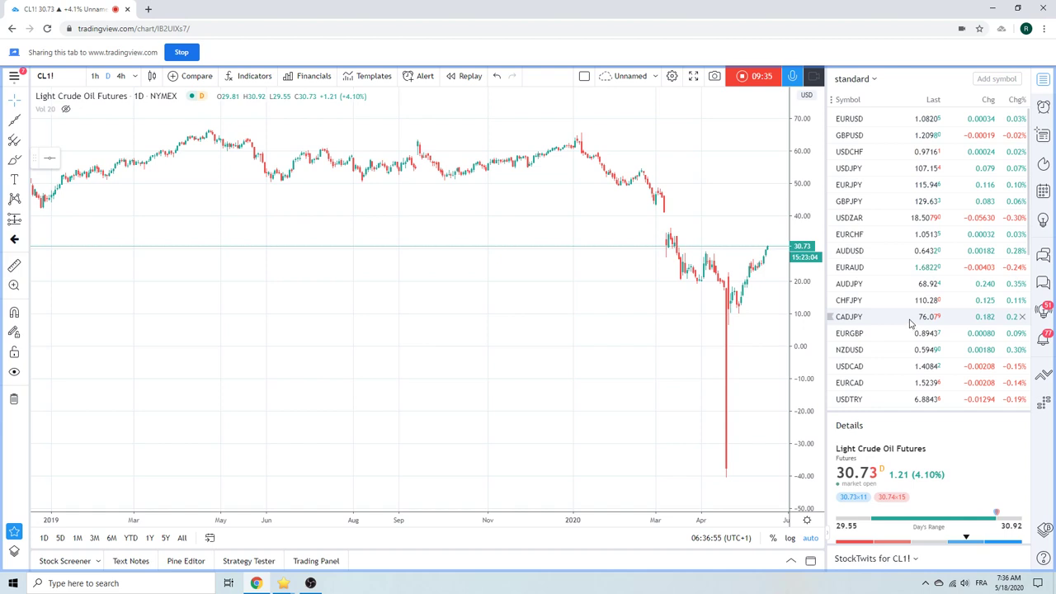
scroll(910, 324, "down", 3)
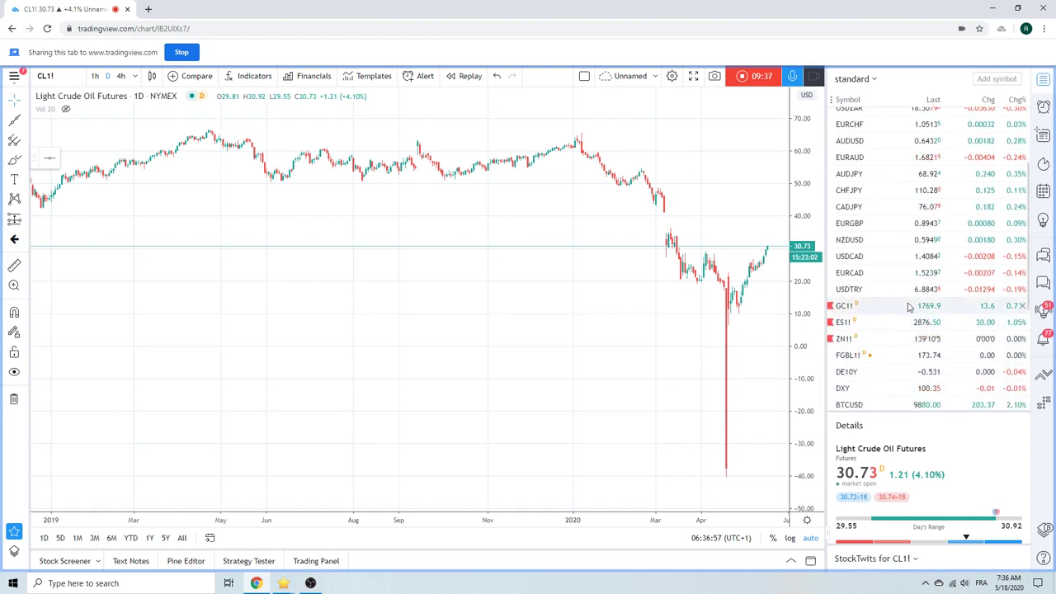
scroll(908, 306, "down", 1)
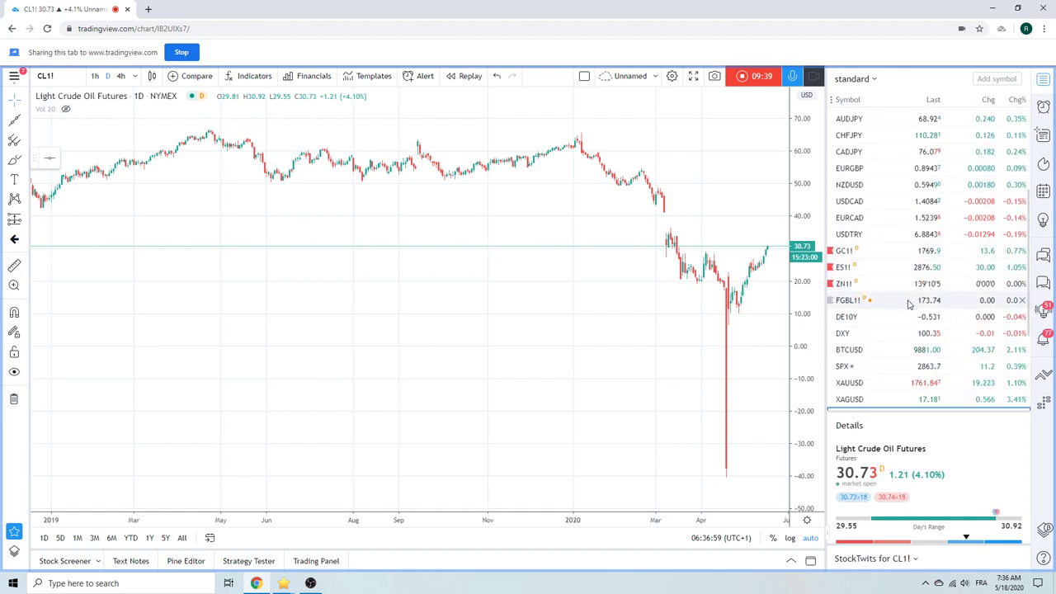
scroll(911, 304, "up", 3)
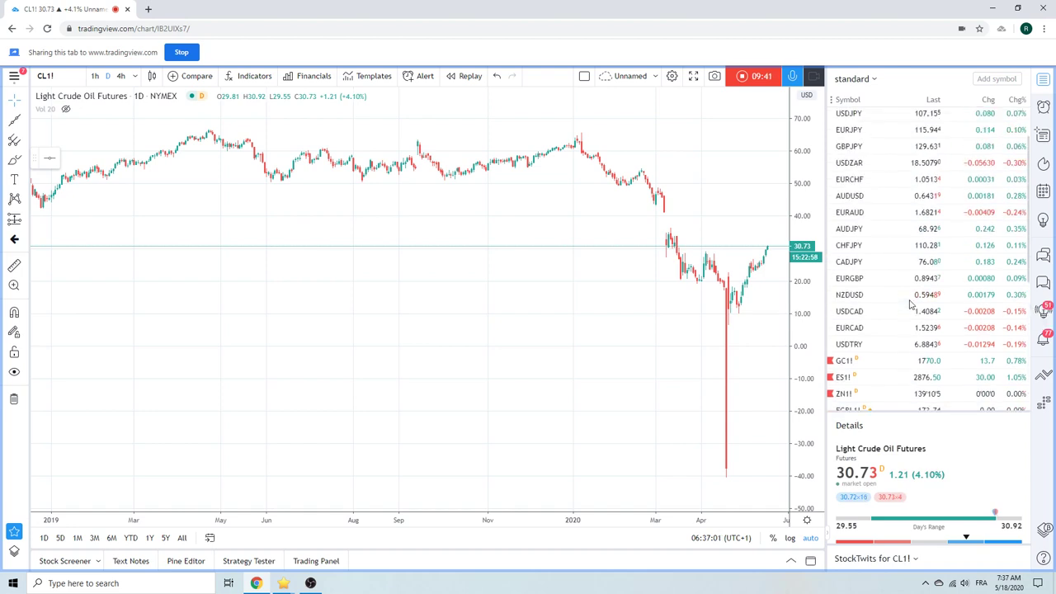
scroll(911, 303, "down", 3)
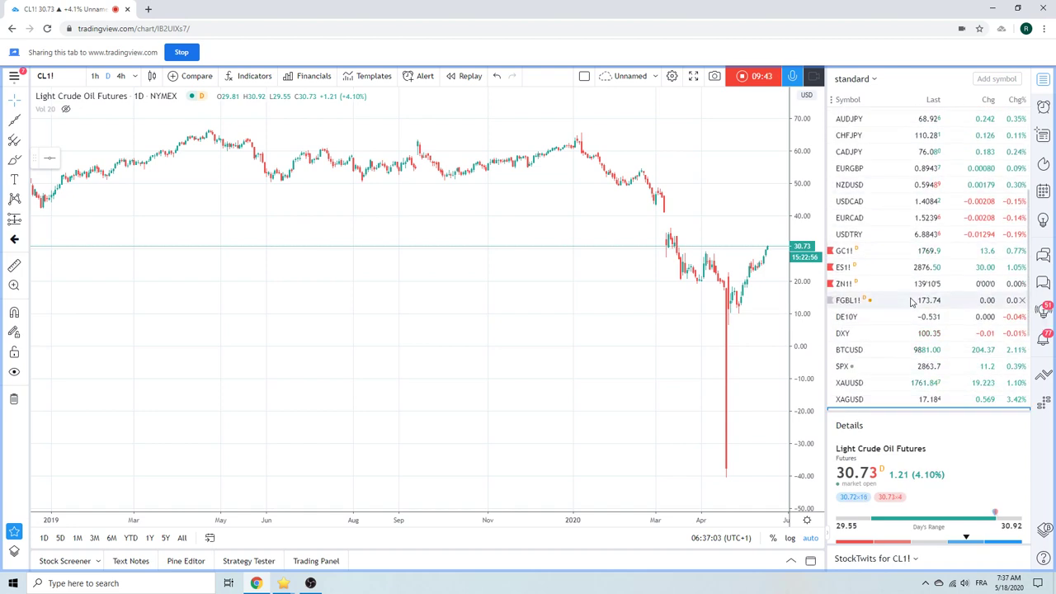
scroll(911, 302, "down", 3)
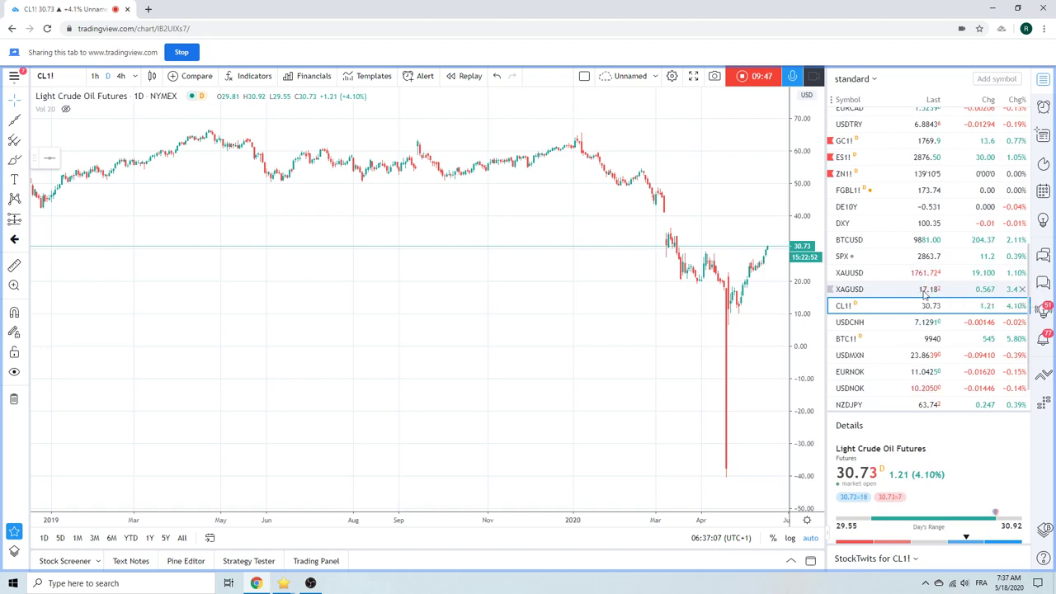
scroll(907, 292, "up", 7)
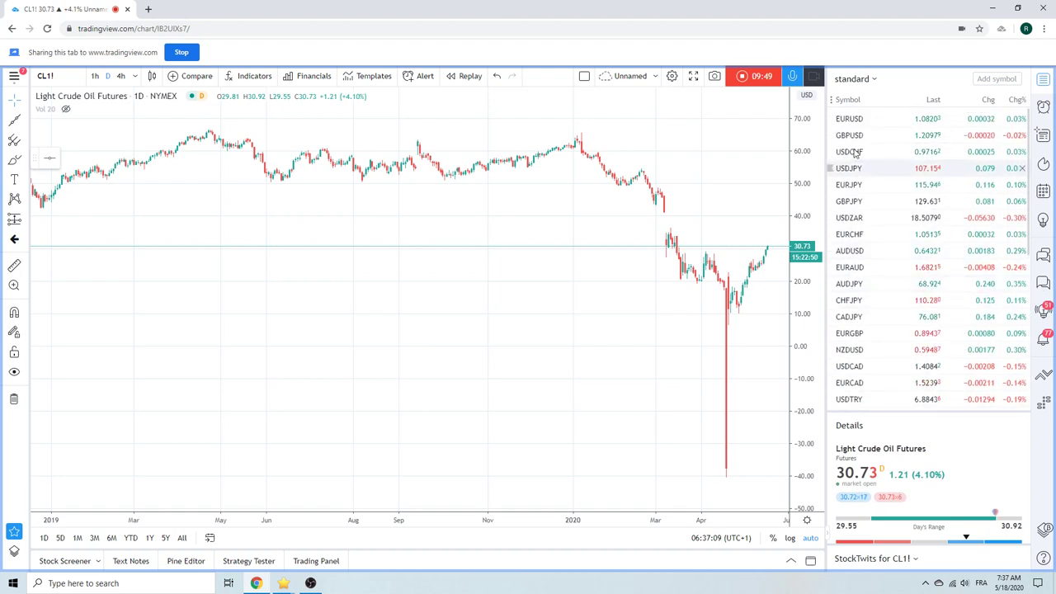
- Show the EURUSD chart with its trend line, then stop the video idea recording for publishing
left_click(857, 121)
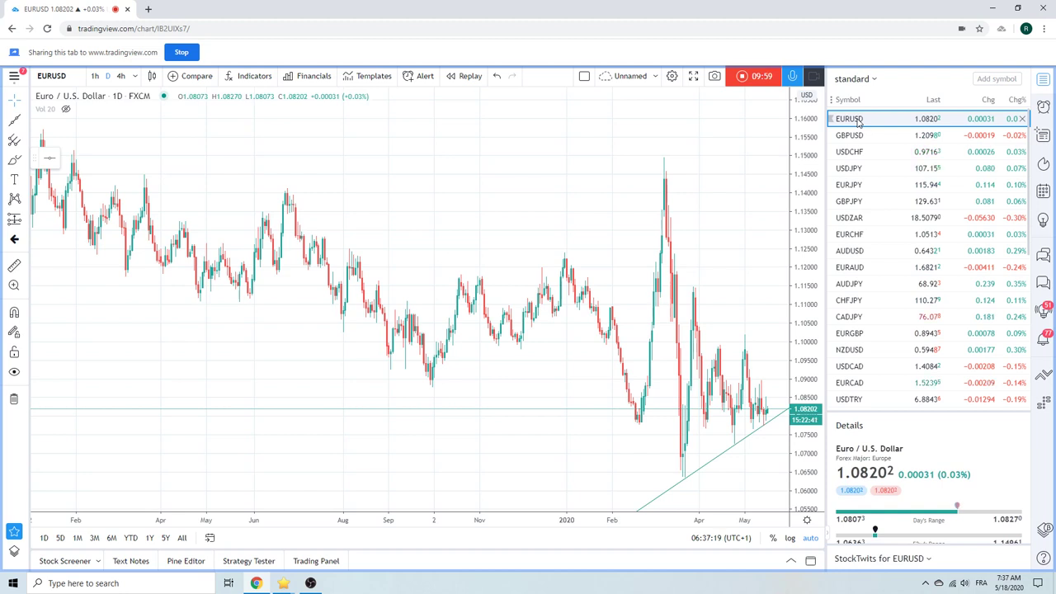
scroll(891, 210, "down", 3)
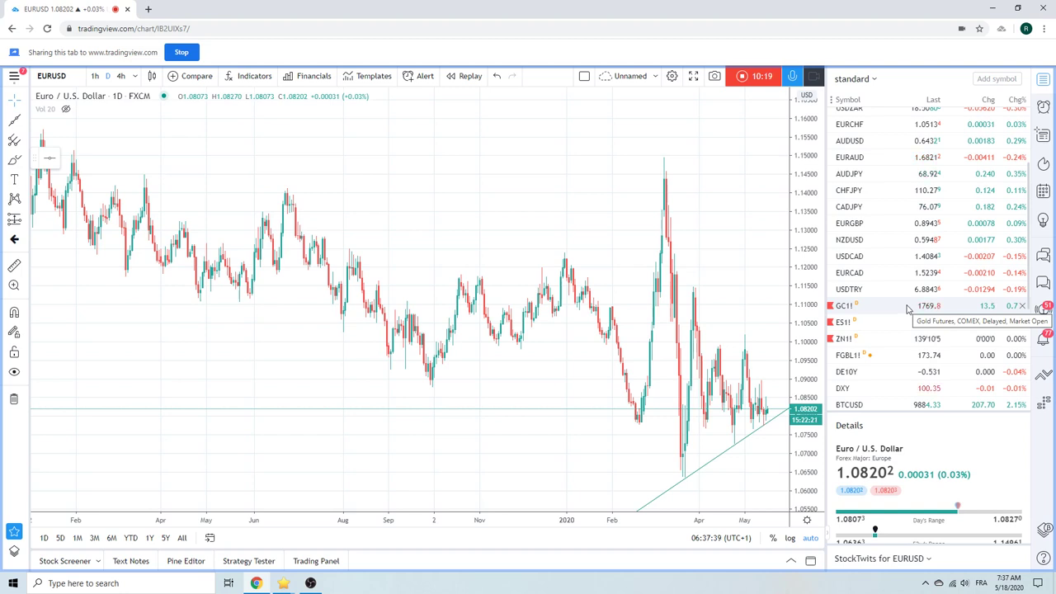
left_click(743, 79)
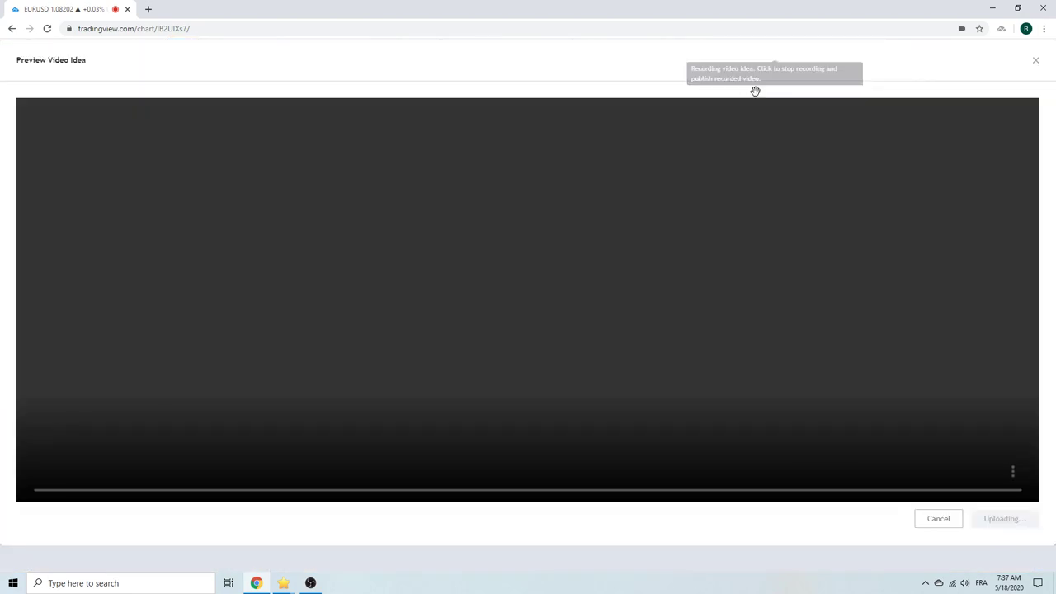